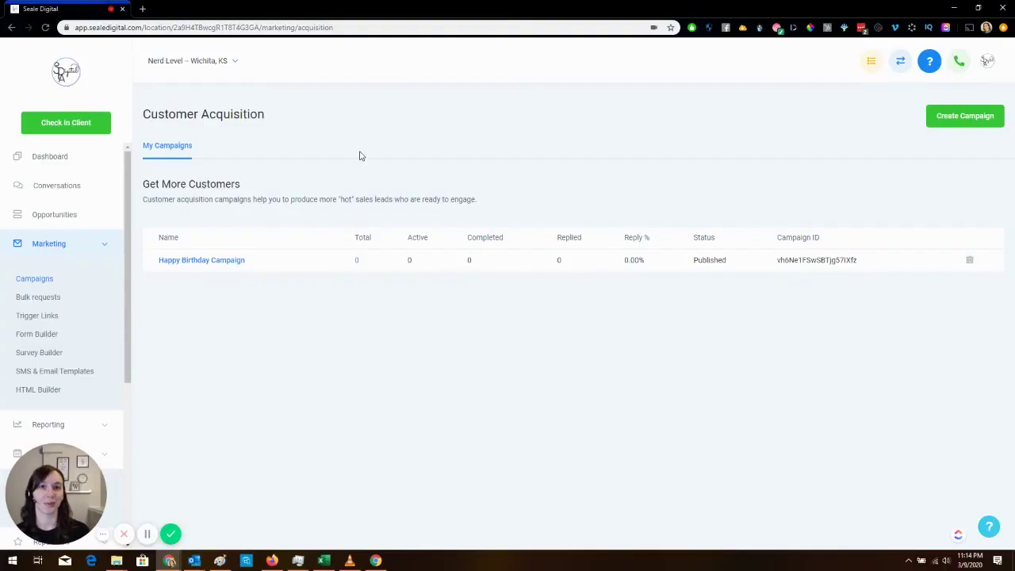
Step: Create a new campaign and rename its 'Campaign 2' title to 'Birthday Campaign'
click(47, 250)
click(53, 246)
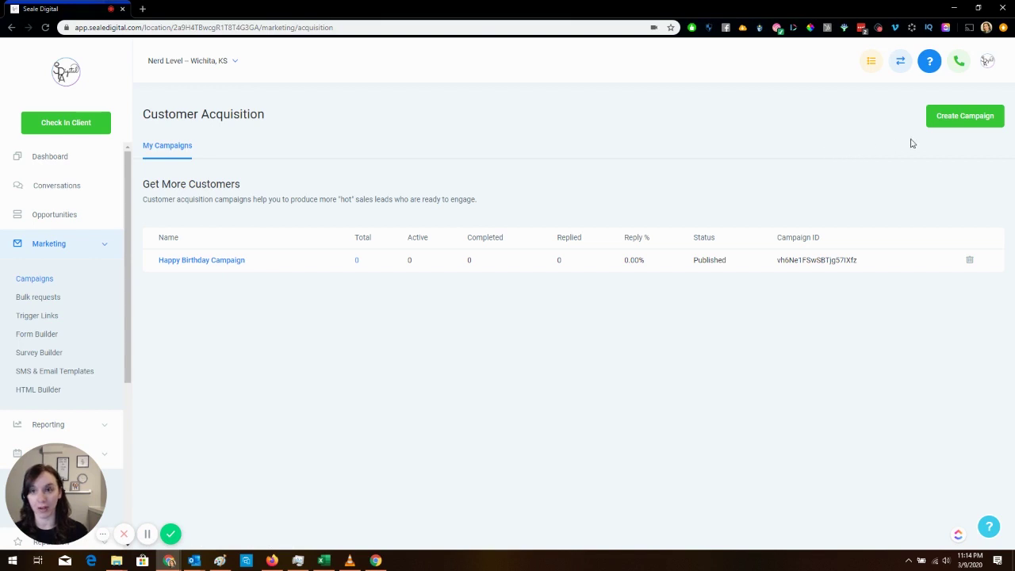
click(969, 119)
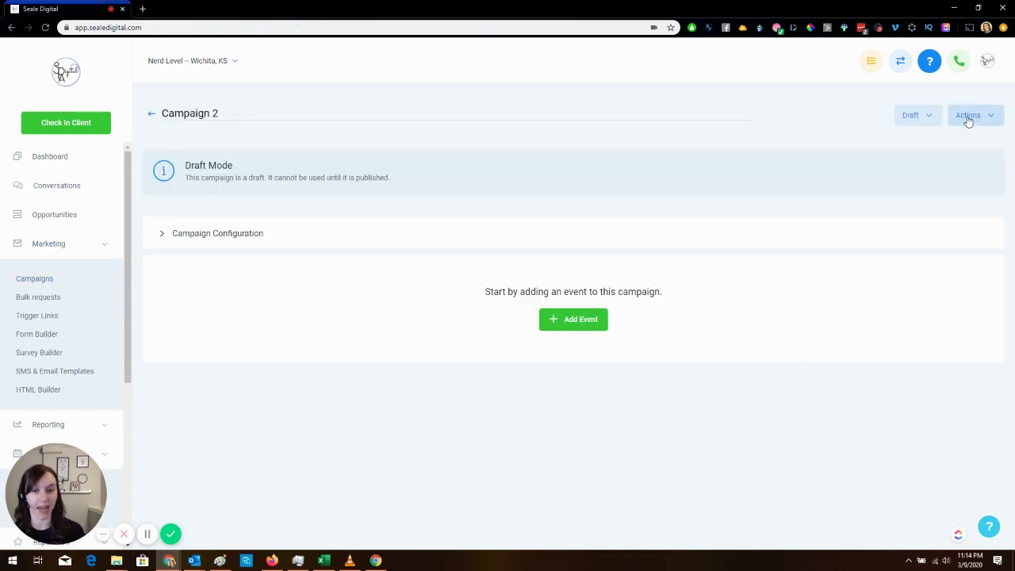
triple_click(241, 112)
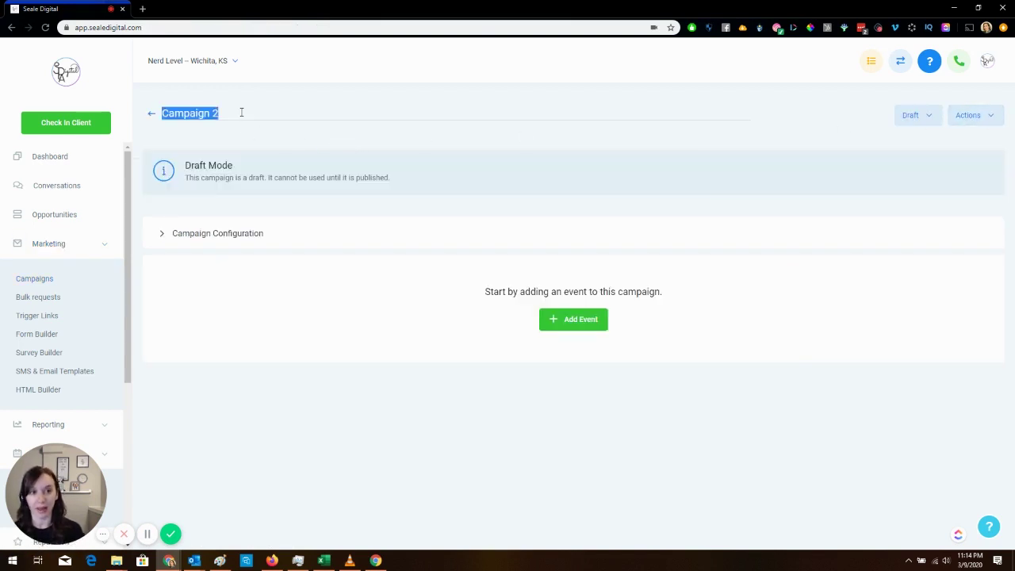
text(Birthday C)
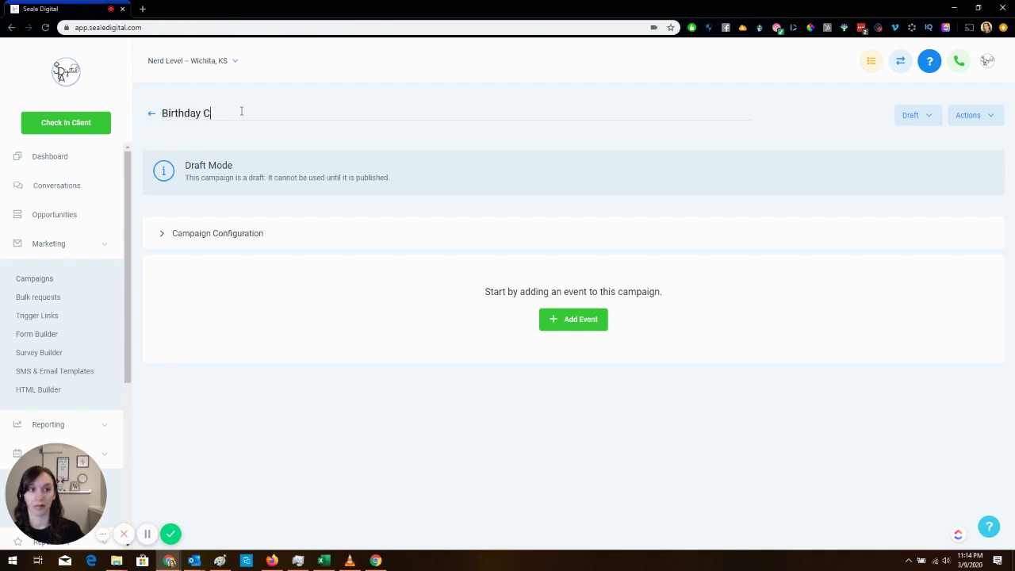
text(ampaign)
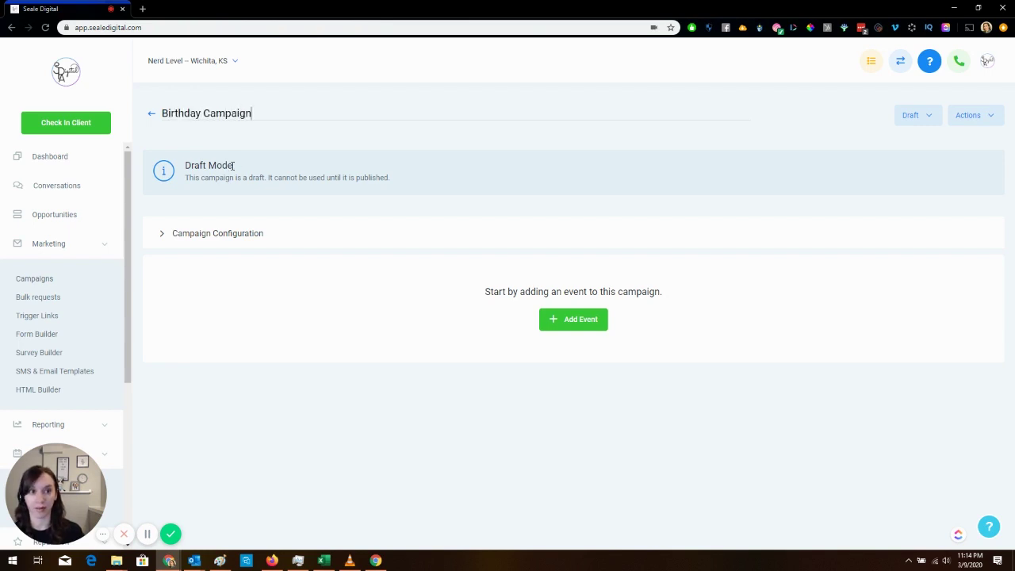
Step: Add an Email event with the subject 'Happy birthday! Here's 10% off on us'
click(570, 319)
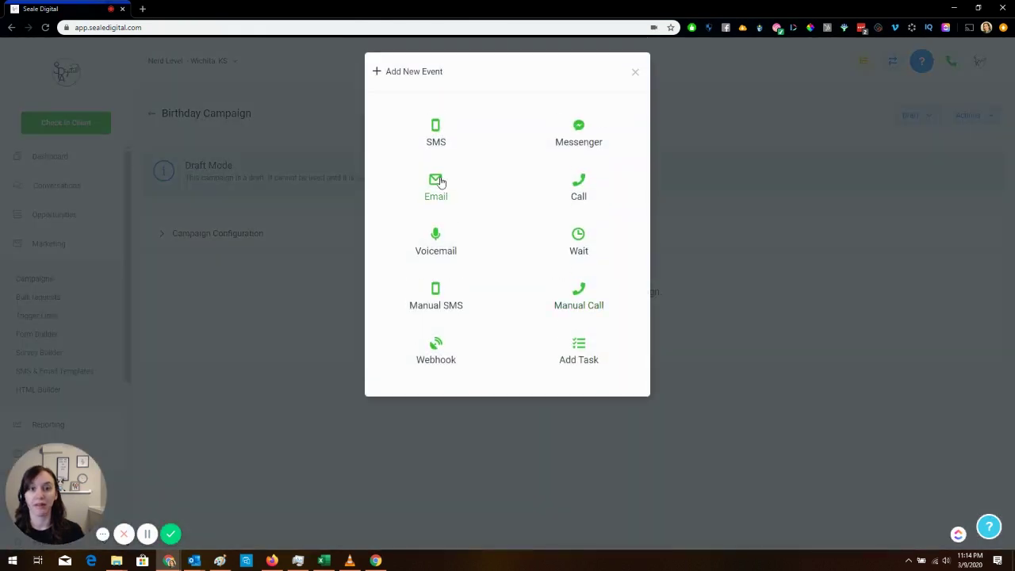
click(438, 179)
click(428, 173)
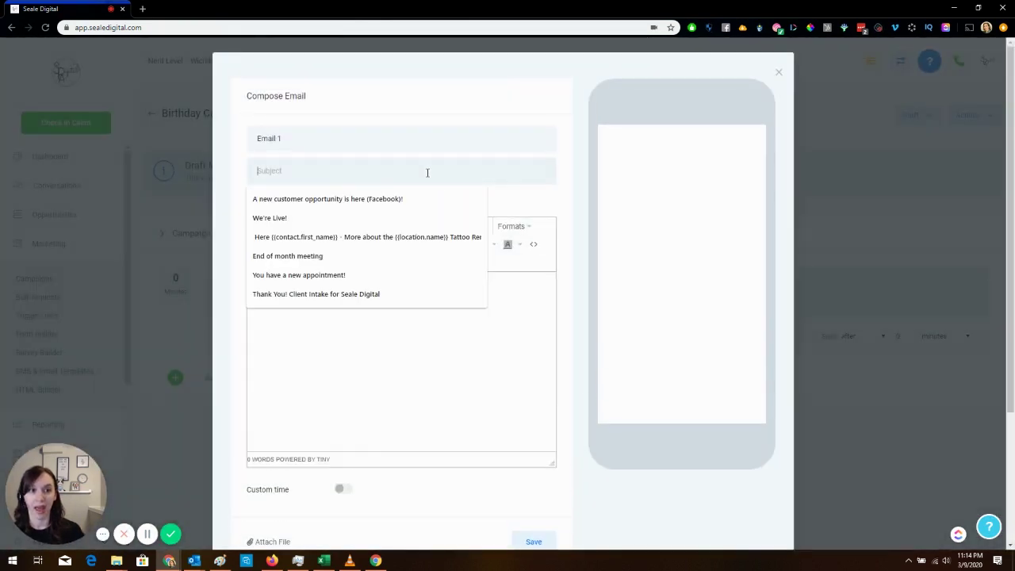
text(Happy bri)
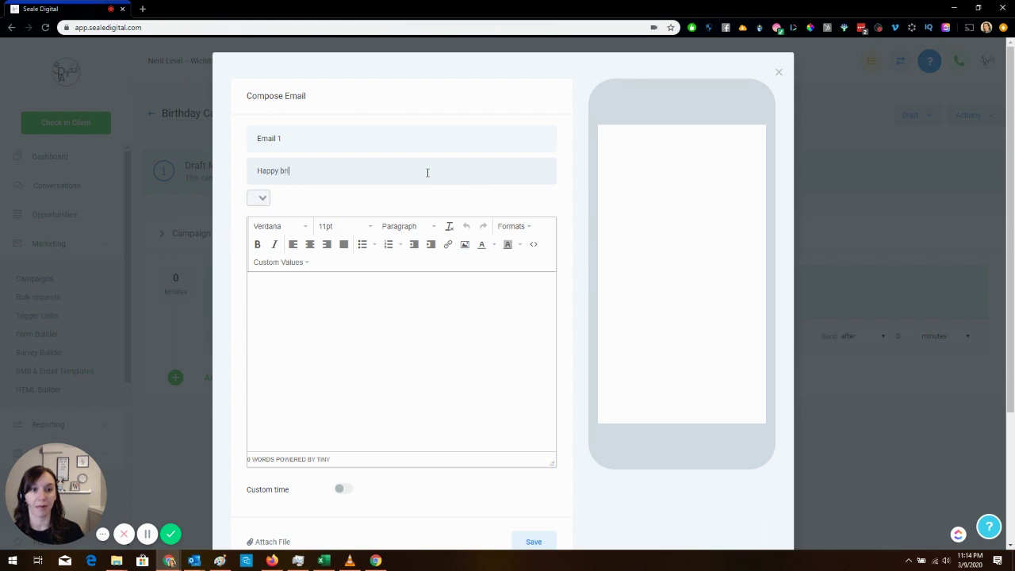
key(BackSpace)
key(BackSpace)
text(irthday! )
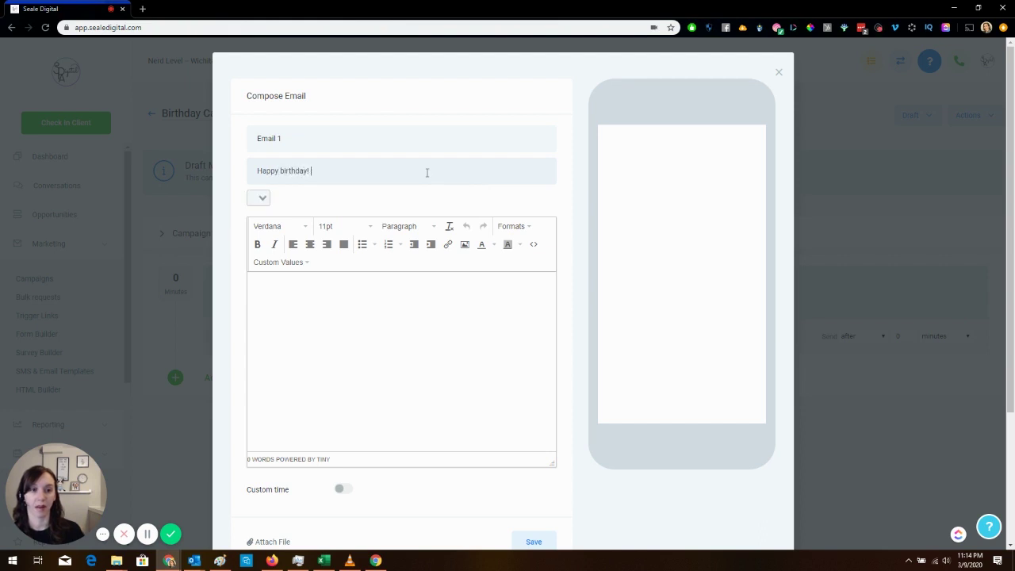
text(Here's 10% off on us)
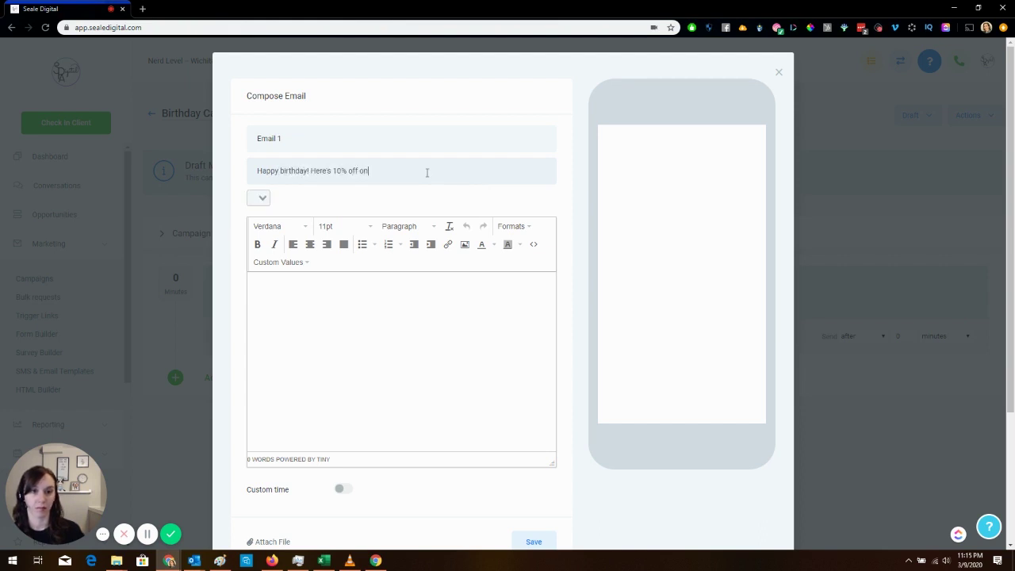
key(ctrl+v)
key(ctrl+z)
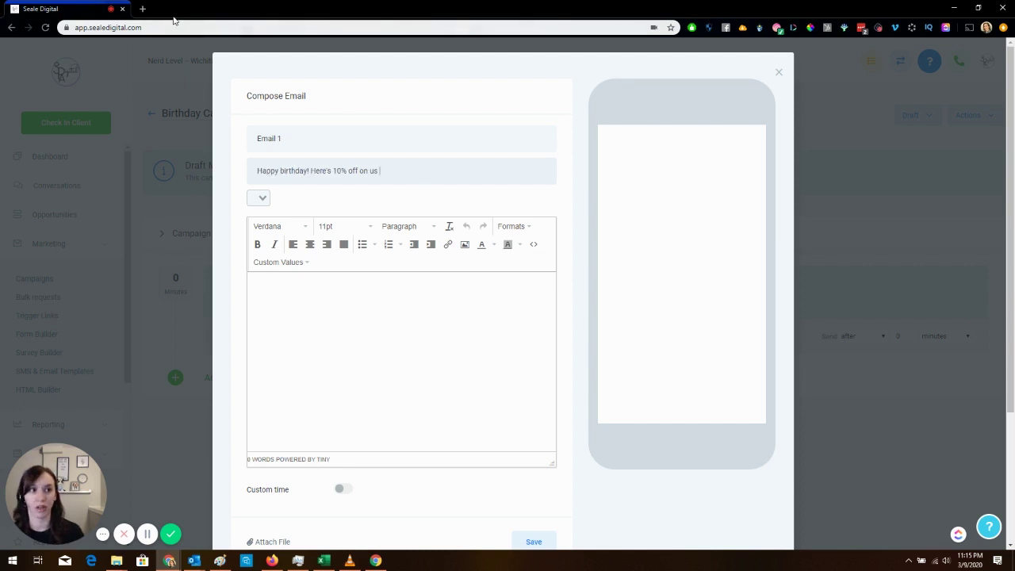
click(142, 9)
Step: Look up the balloon emoji on Google and paste it at the end of the email subject
text(ballo)
key(Return)
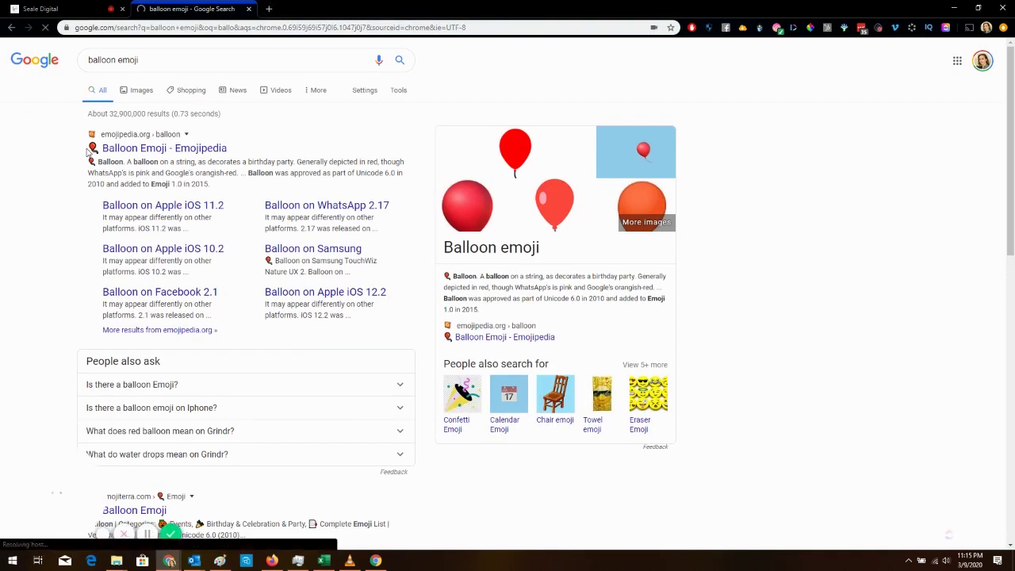
click(249, 9)
click(427, 179)
text(🎈)
right_click(398, 332)
click(386, 305)
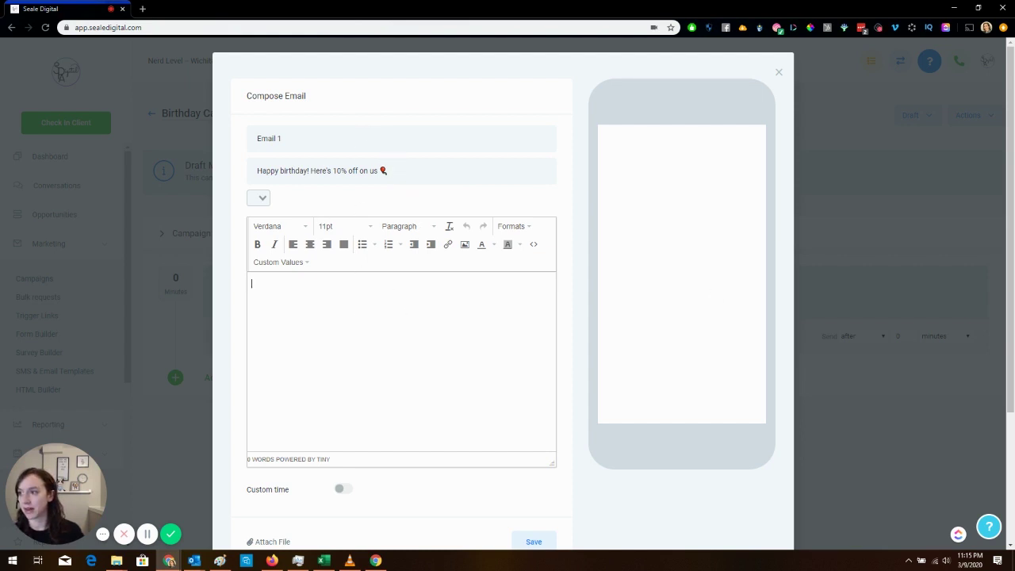
Step: Open the email body with a '{{contact.first_name}},' greeting
click(278, 263)
mouse_move(274, 279)
click(377, 298)
text(,)
key(Return)
text(W)
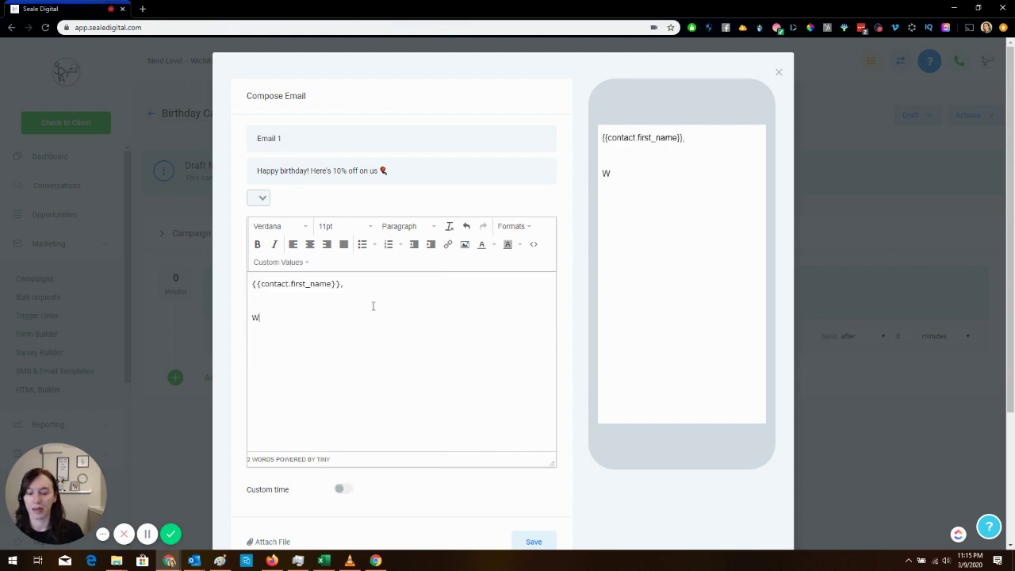
key(BackSpace)
key(BackSpace)
Step: Continue with 'Here at {{location.name}}, we wanted to wish you a very happy birthday!' and the voucher offer
text(Here at)
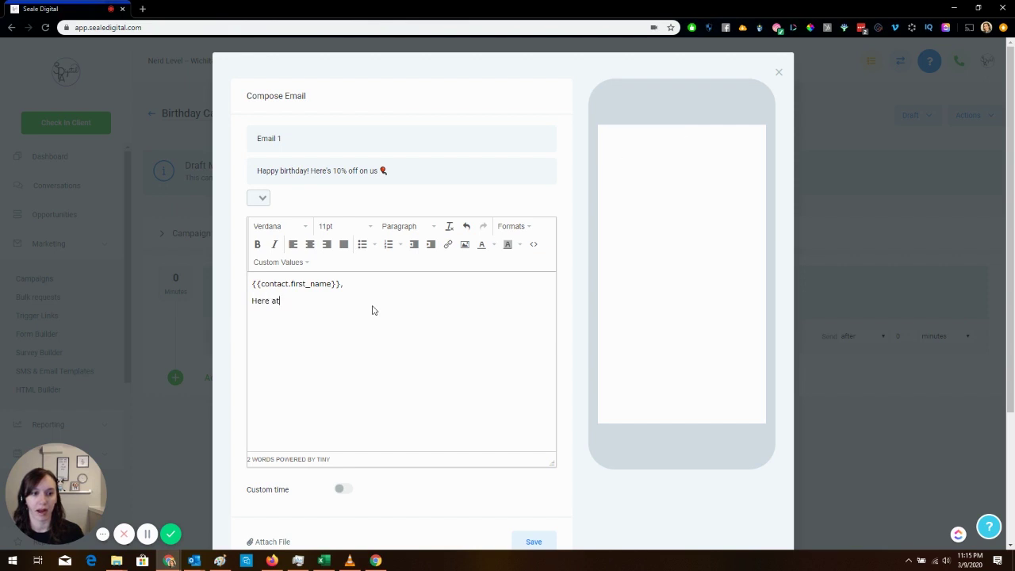
click(290, 262)
mouse_move(313, 374)
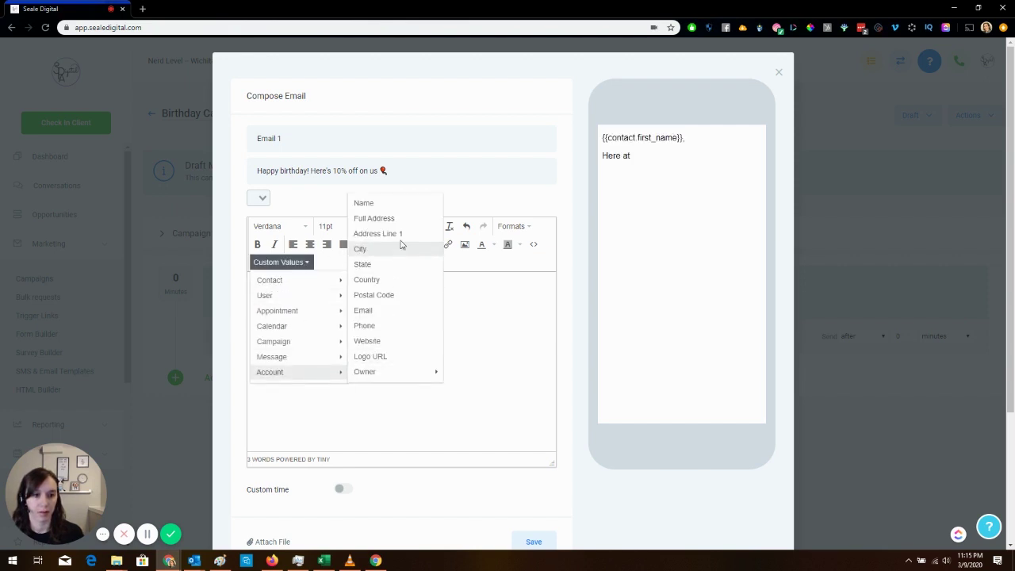
click(409, 205)
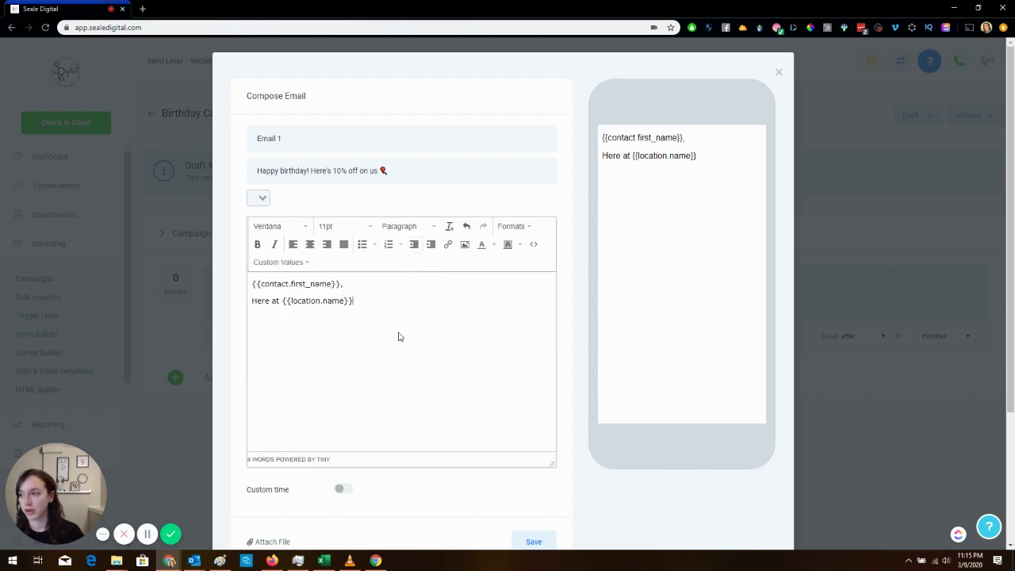
text(, we wantd)
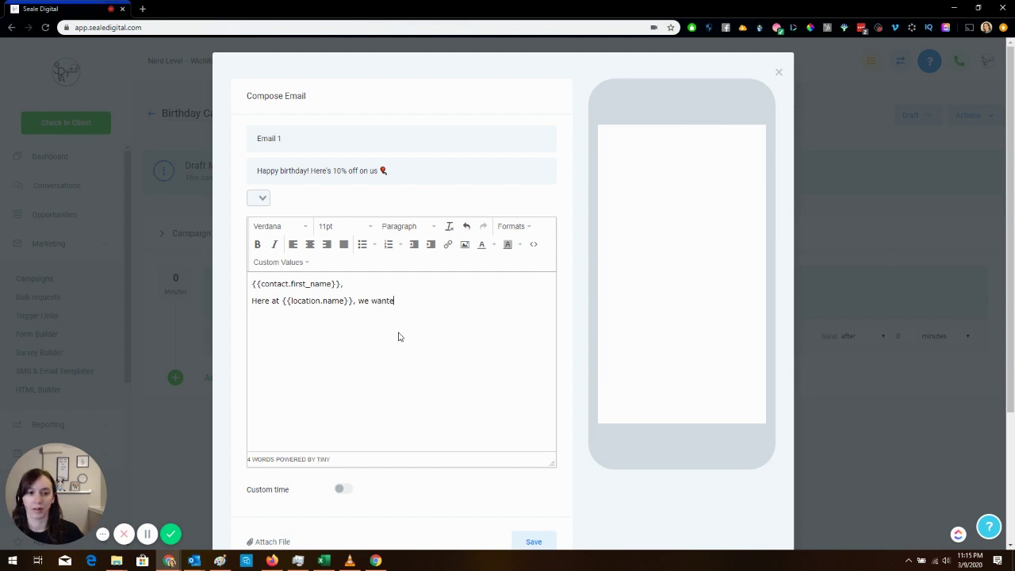
key(BackSpace)
text(ed to wish)
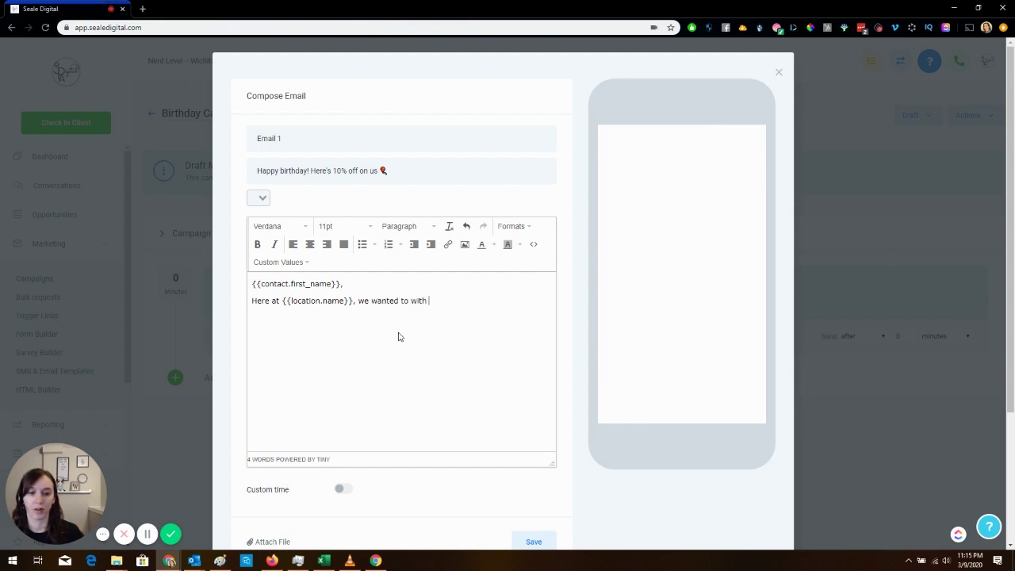
text( you a very ah)
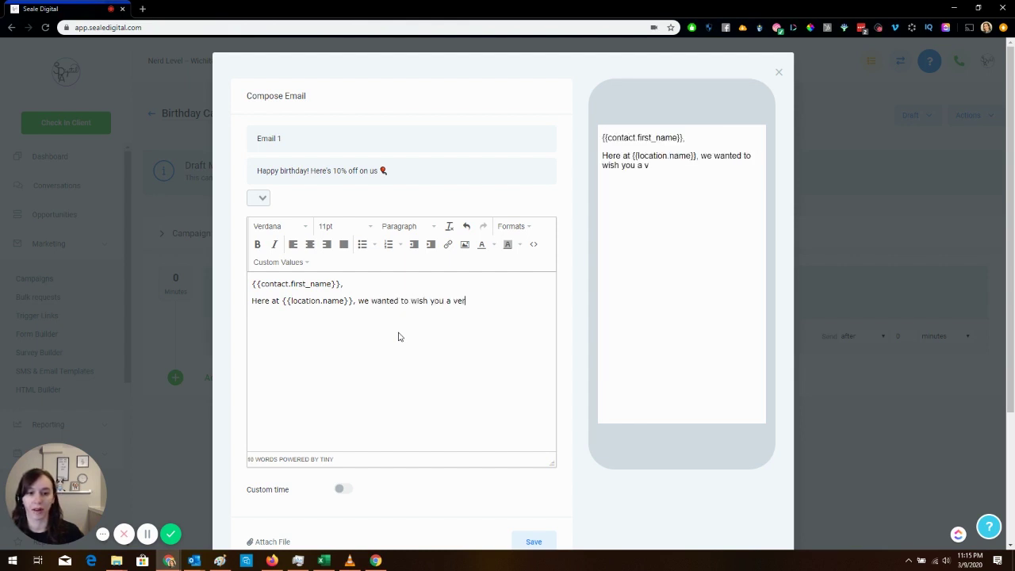
key(BackSpace)
key(BackSpace)
text(happy bir)
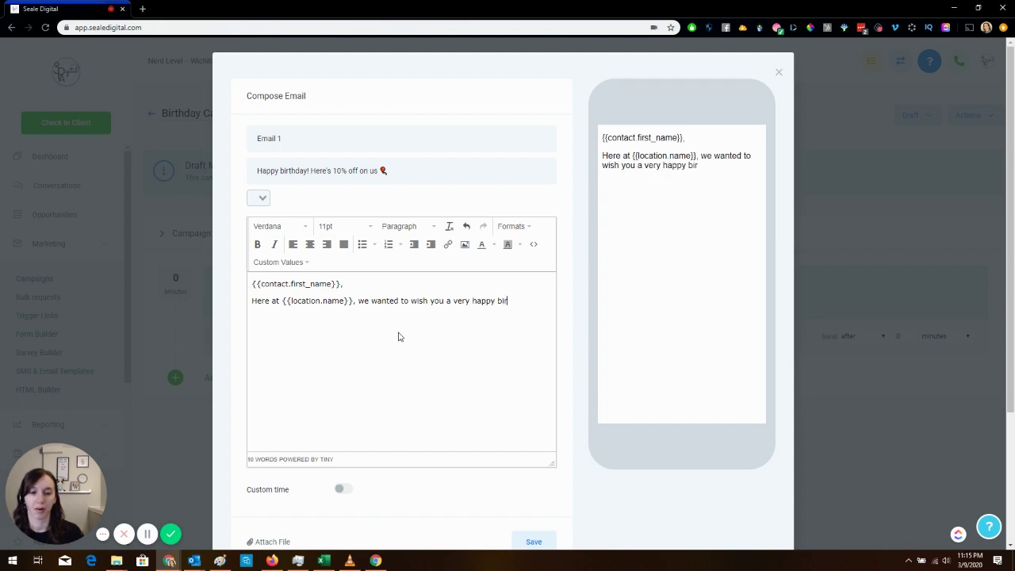
text(thday! Hope your day is super special, and to make it even better, we)
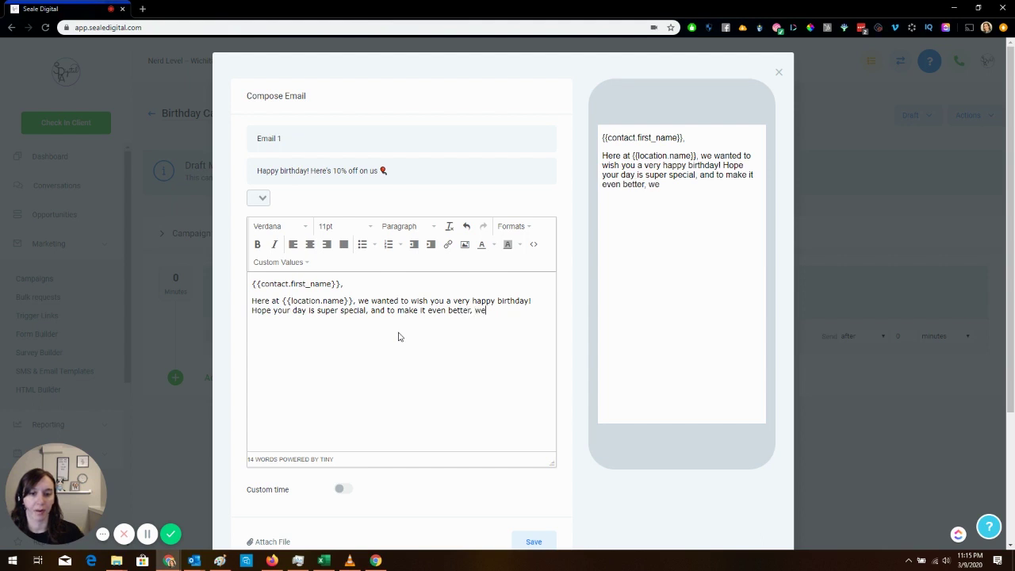
text( wanted to send you)
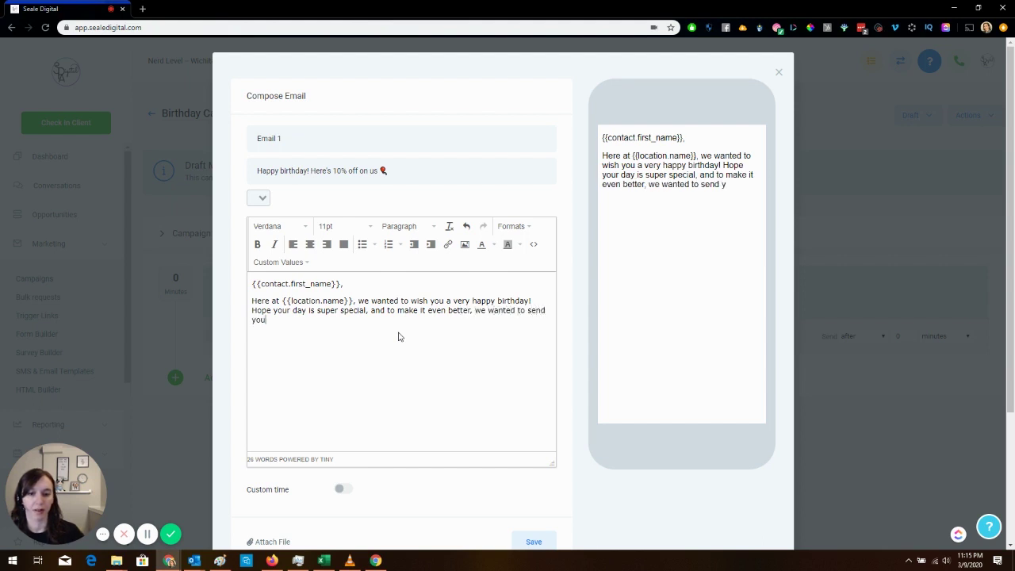
text( a voucher for 10%)
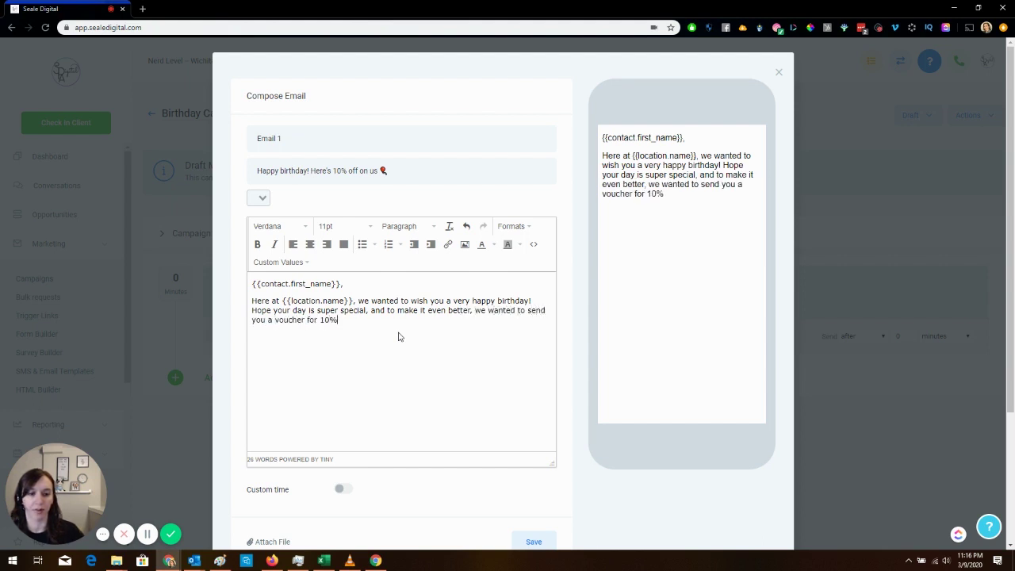
text( off your nex)
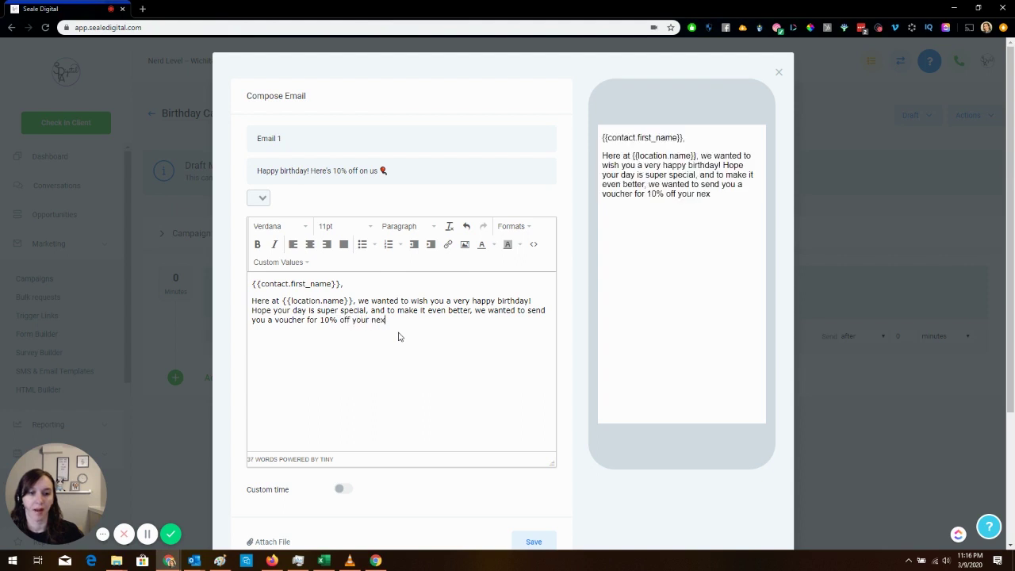
text(t visit! :)
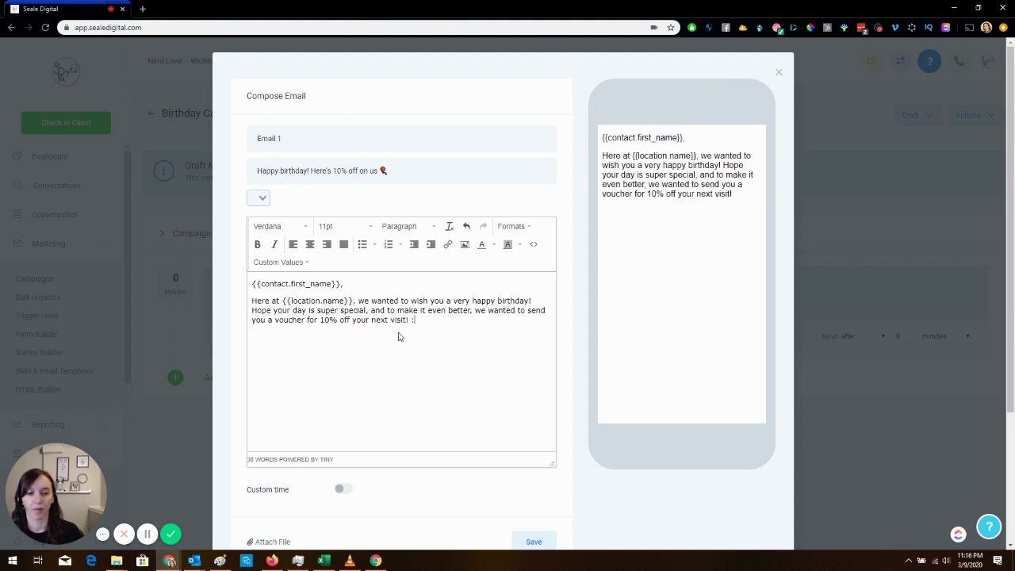
text(-))
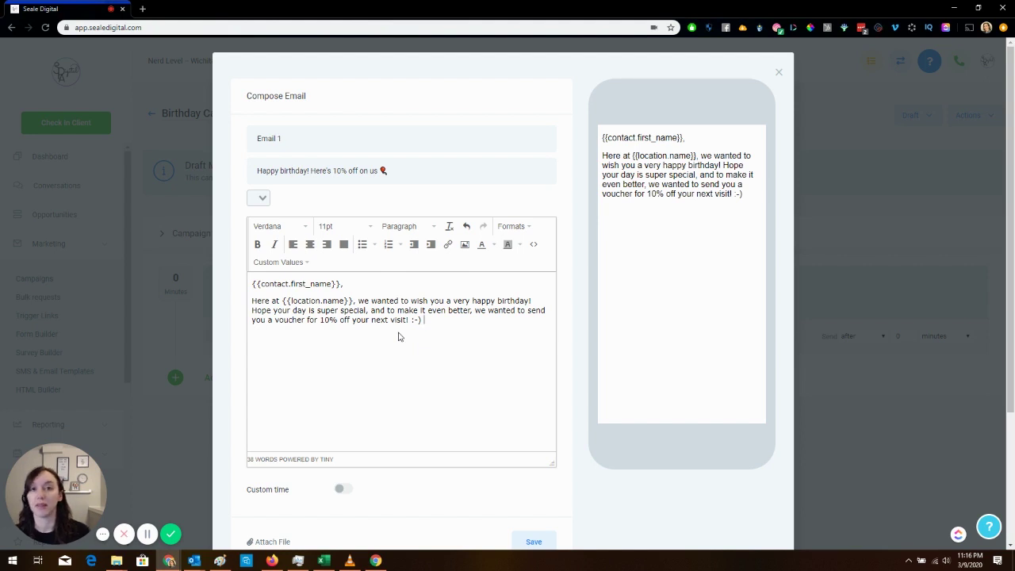
Step: Close the email with a 'Happy birthday!' line plus {{location.name}}, then save the email
scroll(398, 337, down, 2)
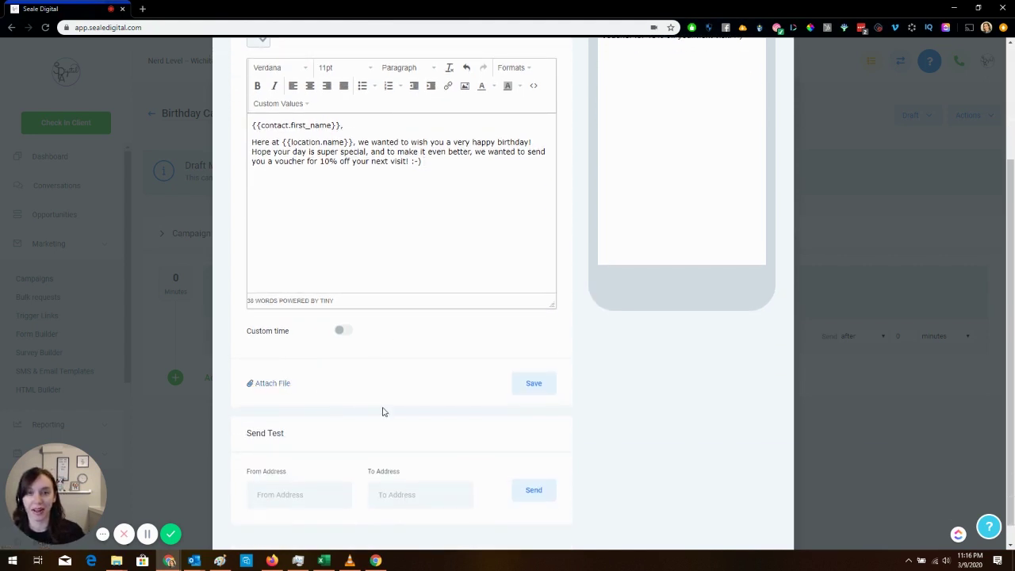
scroll(386, 414, up, 1)
click(454, 278)
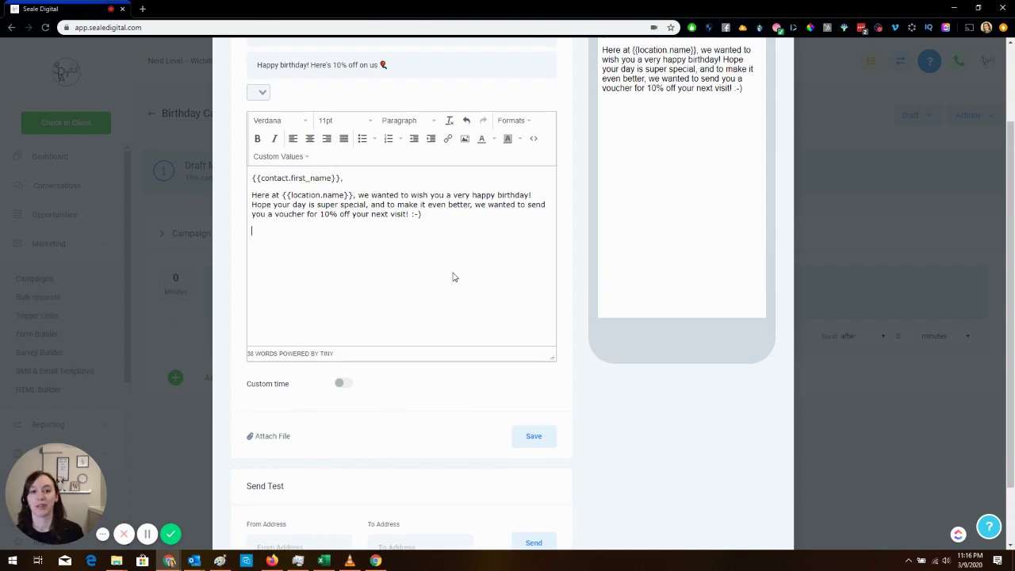
key(Return)
text(Happy birthday!)
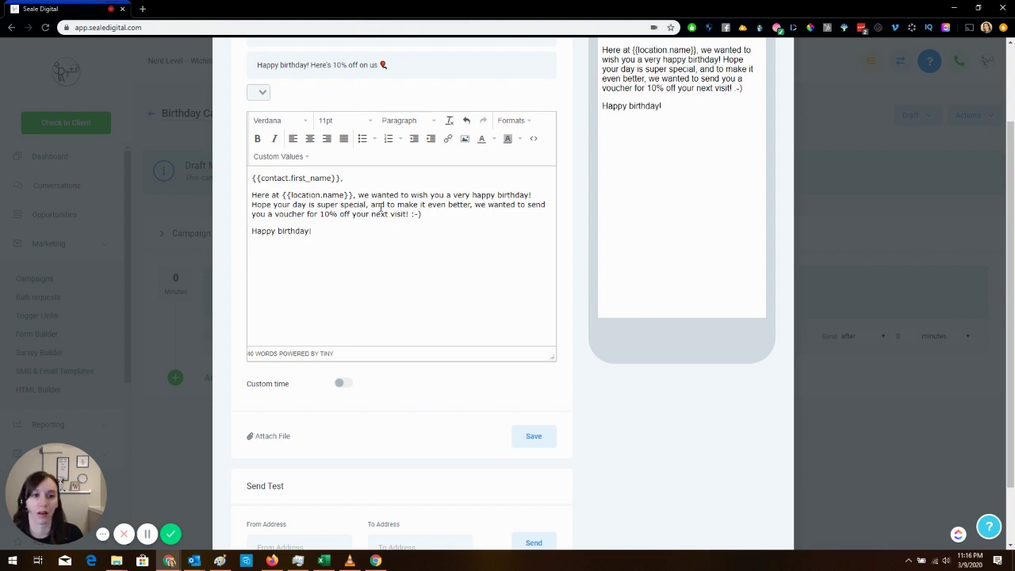
click(284, 157)
mouse_move(313, 252)
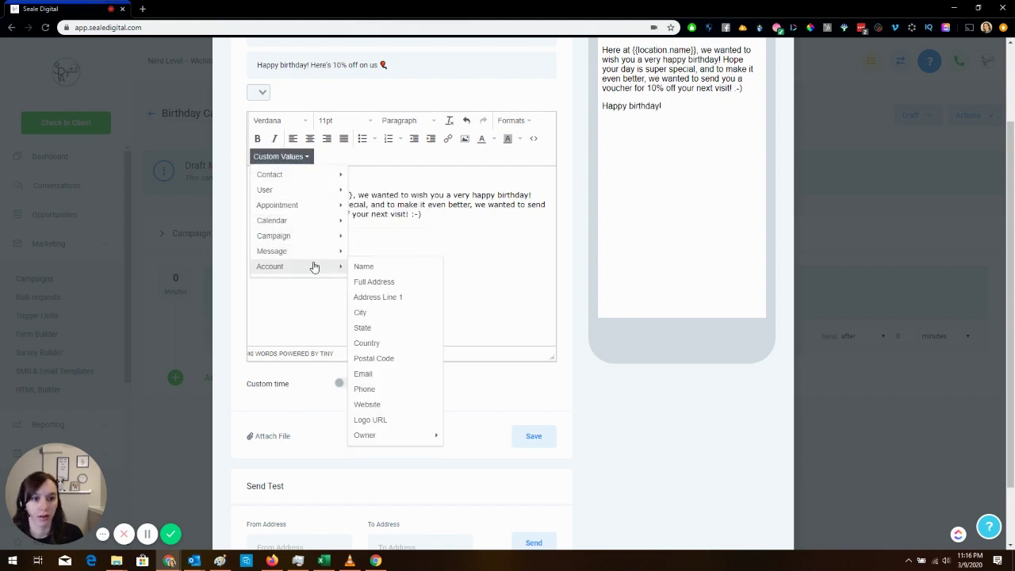
click(365, 265)
scroll(539, 370, down, 1)
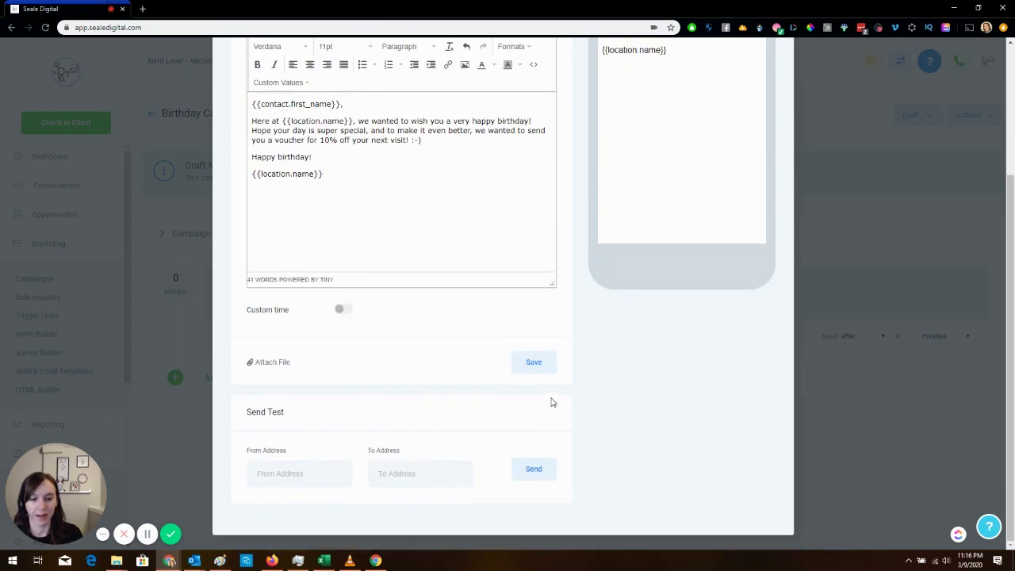
click(546, 364)
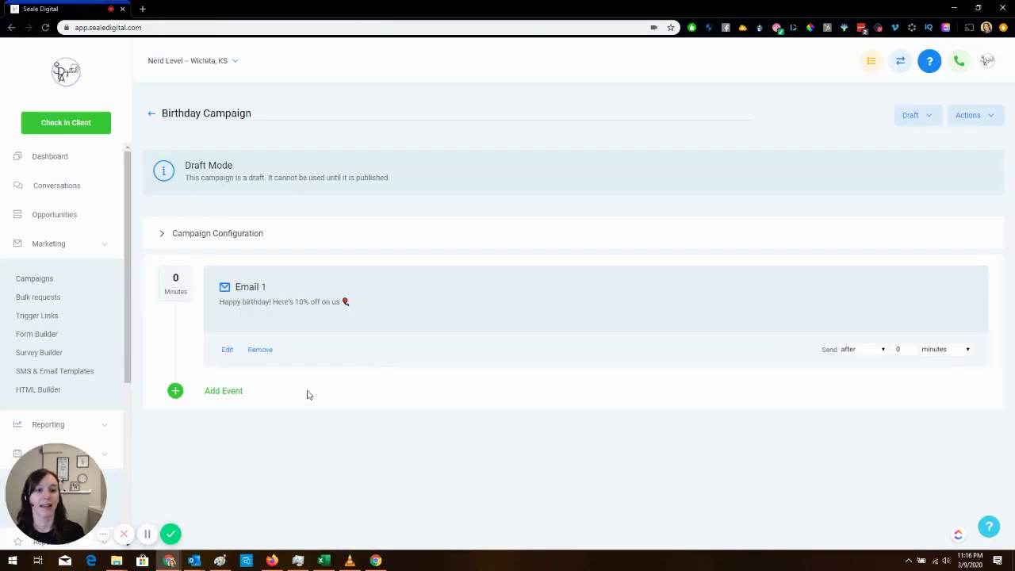
Step: Add an SMS event and begin the message 'Hey {{contact.first_name}}, it's'
click(218, 395)
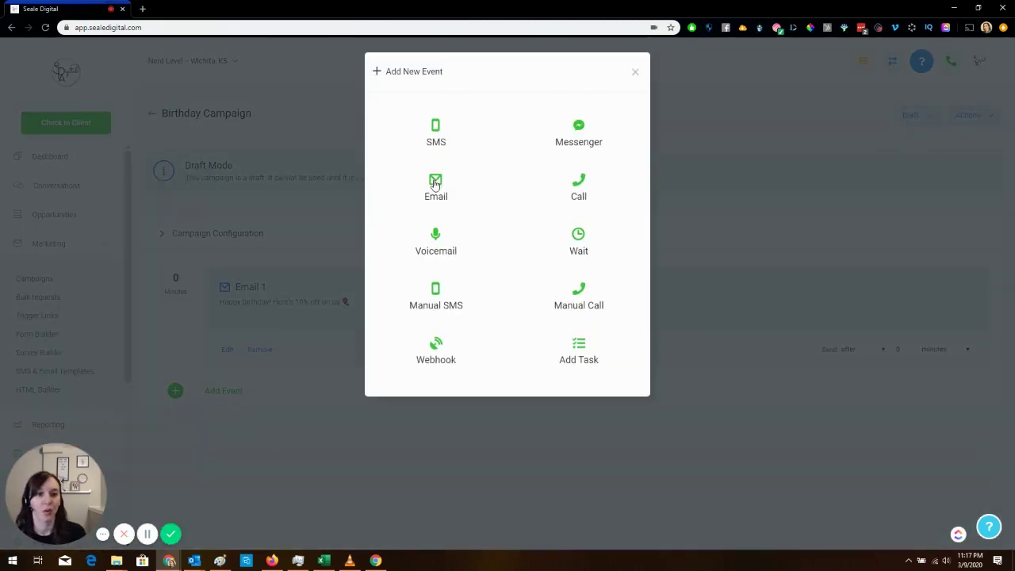
click(437, 133)
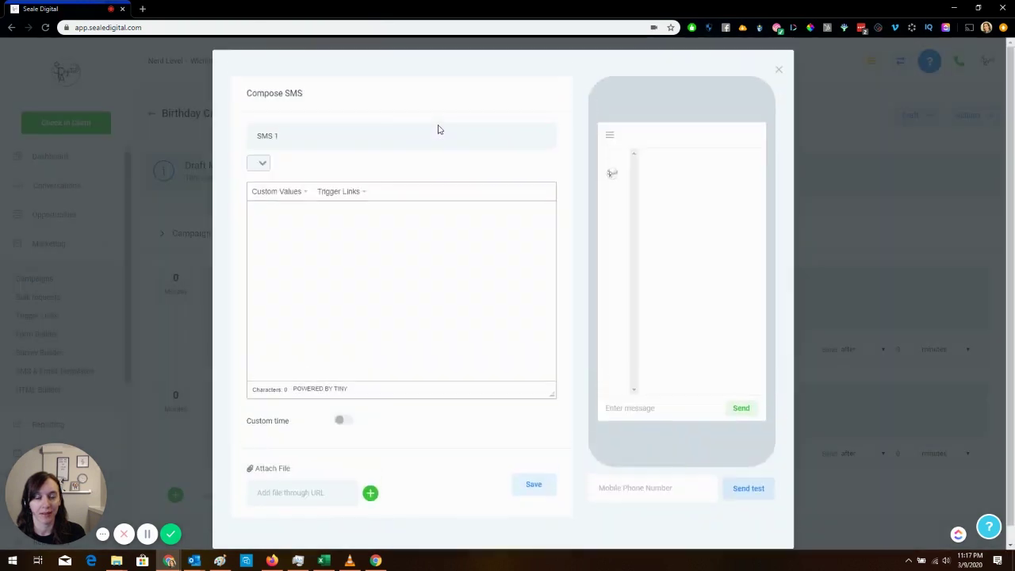
click(401, 256)
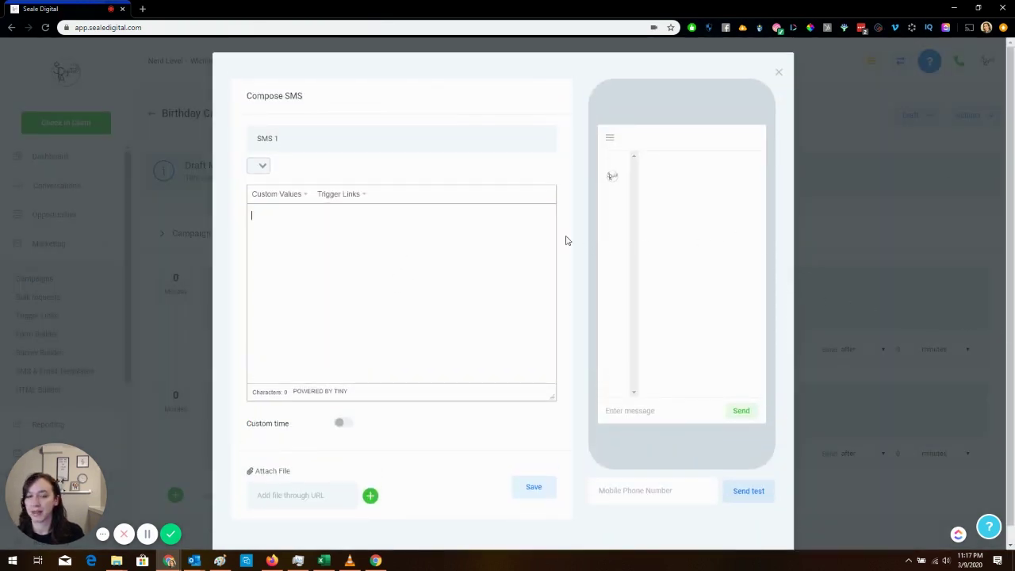
text(Hey)
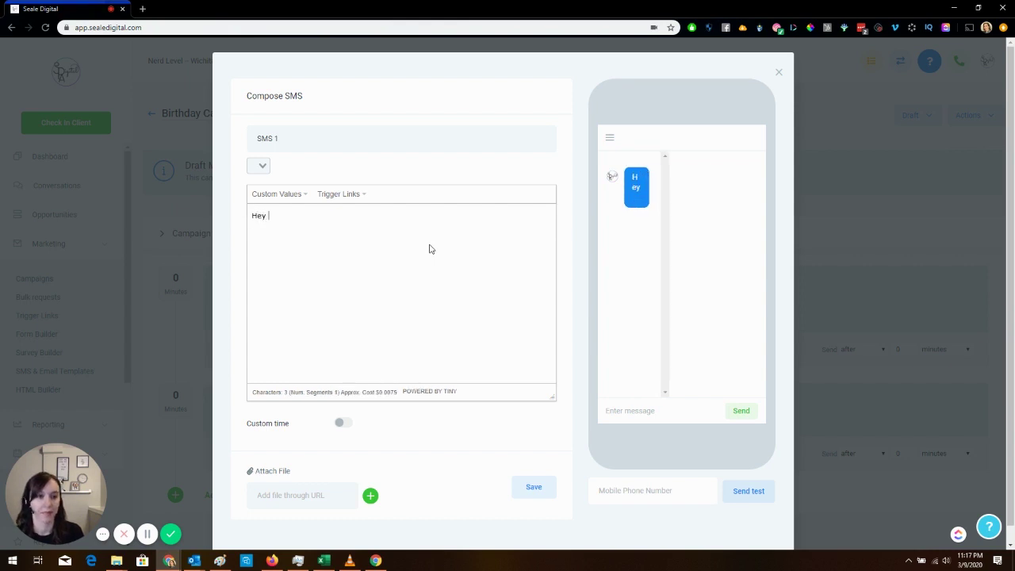
click(281, 198)
mouse_move(306, 217)
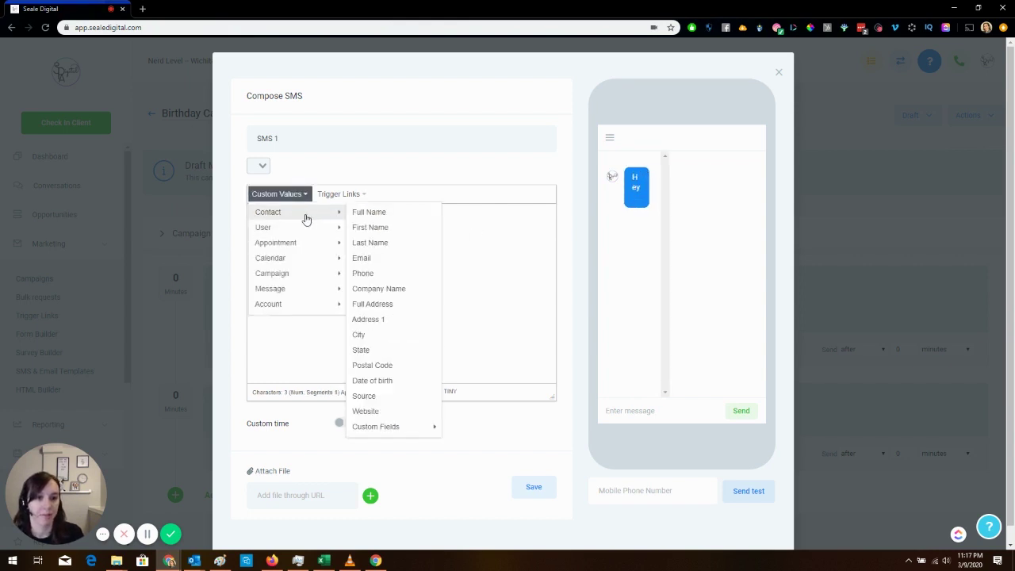
click(389, 229)
text(, )
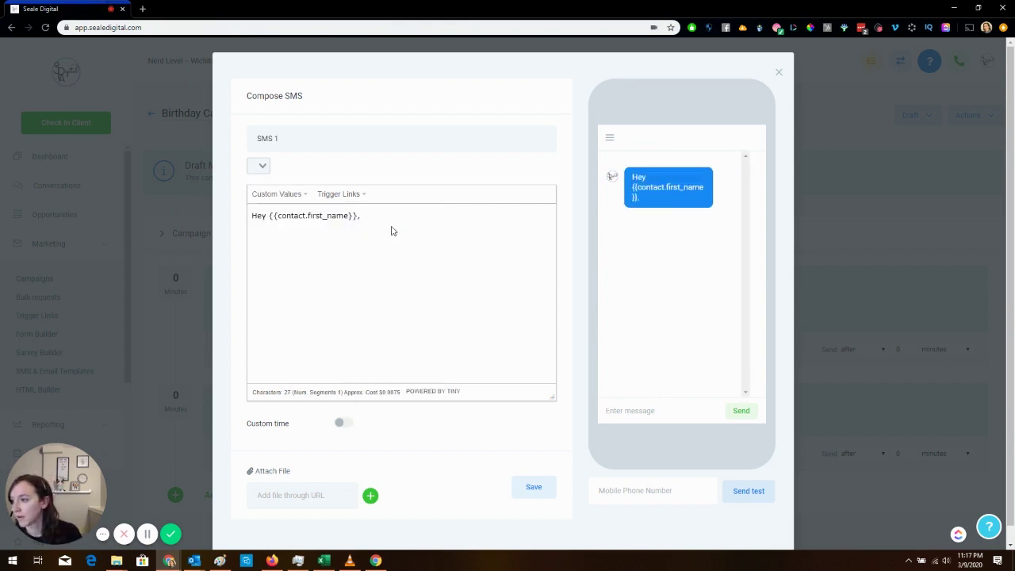
text(it's)
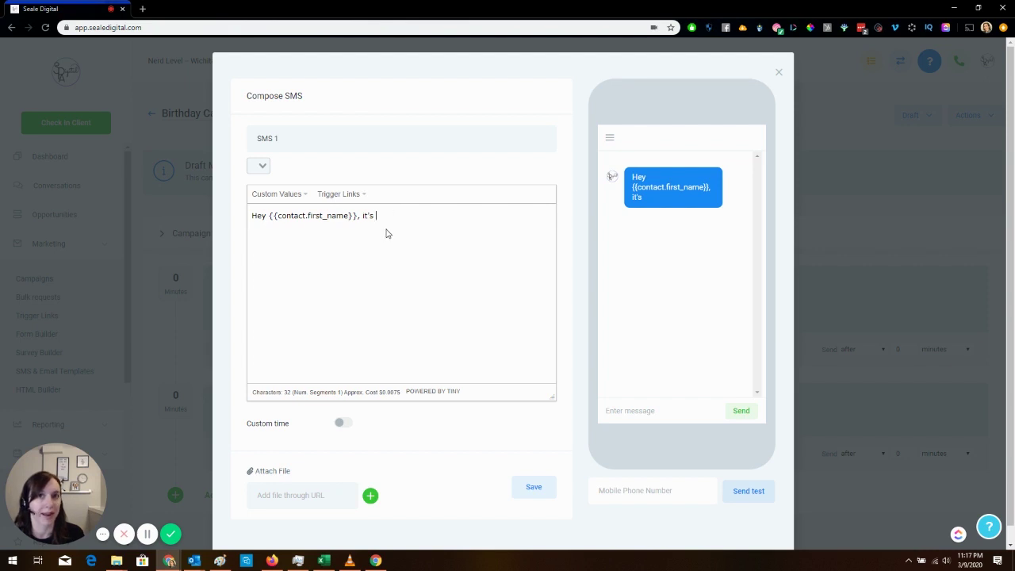
Step: Continue with 'the {{location.name}} team', the special-birthday wish and the 10% voucher mention
click(280, 195)
mouse_move(314, 211)
click(432, 235)
drag(465, 216, 377, 215)
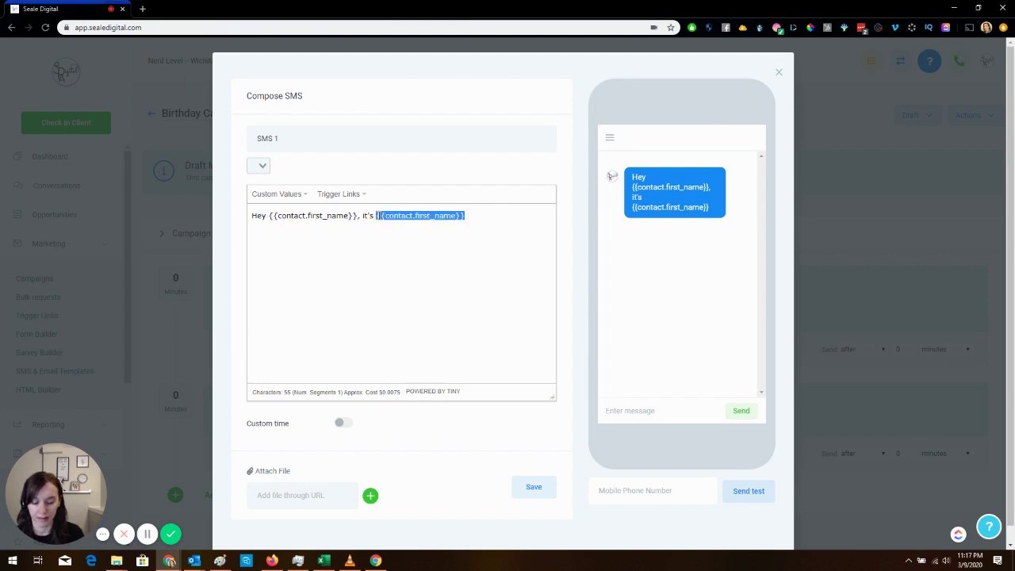
text(the)
click(254, 196)
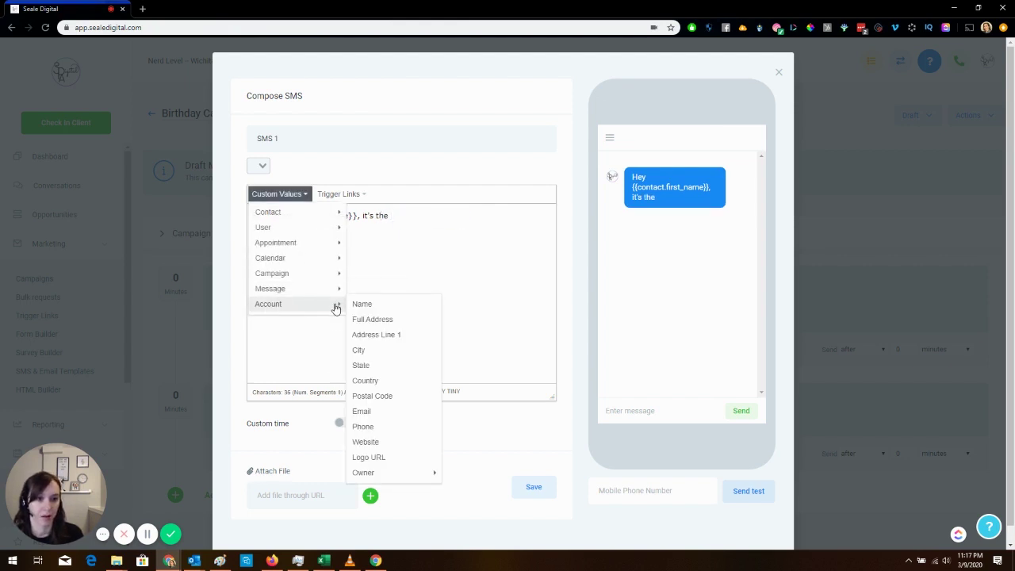
click(367, 304)
text(team)
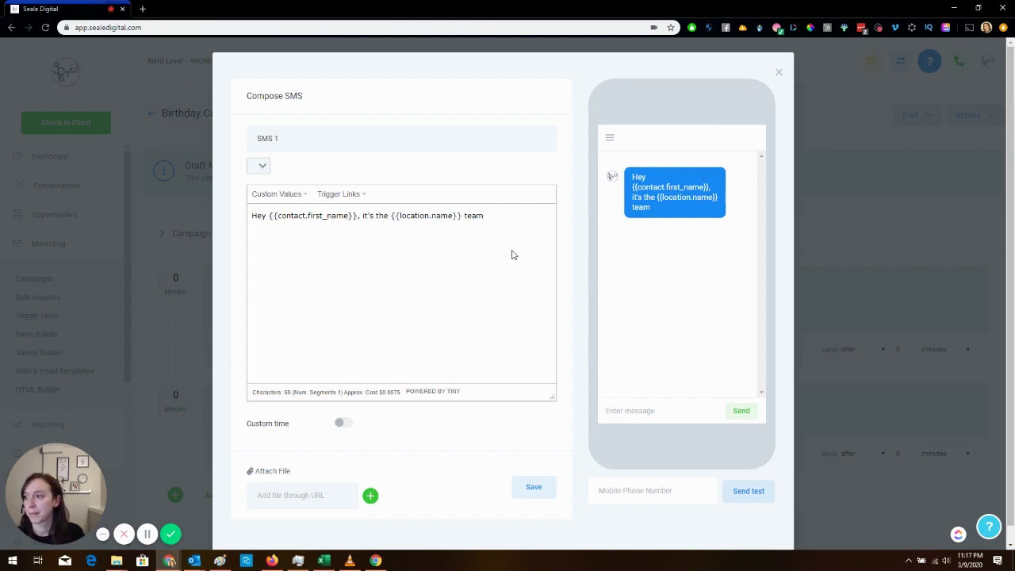
text(, and we wa)
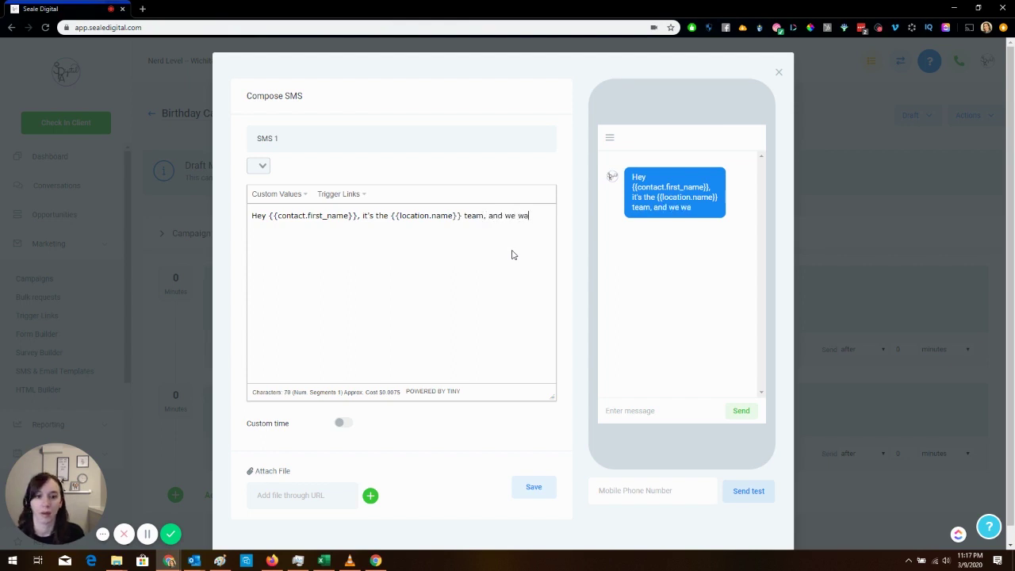
text(nted to sish you a very special bri)
text(thday! )
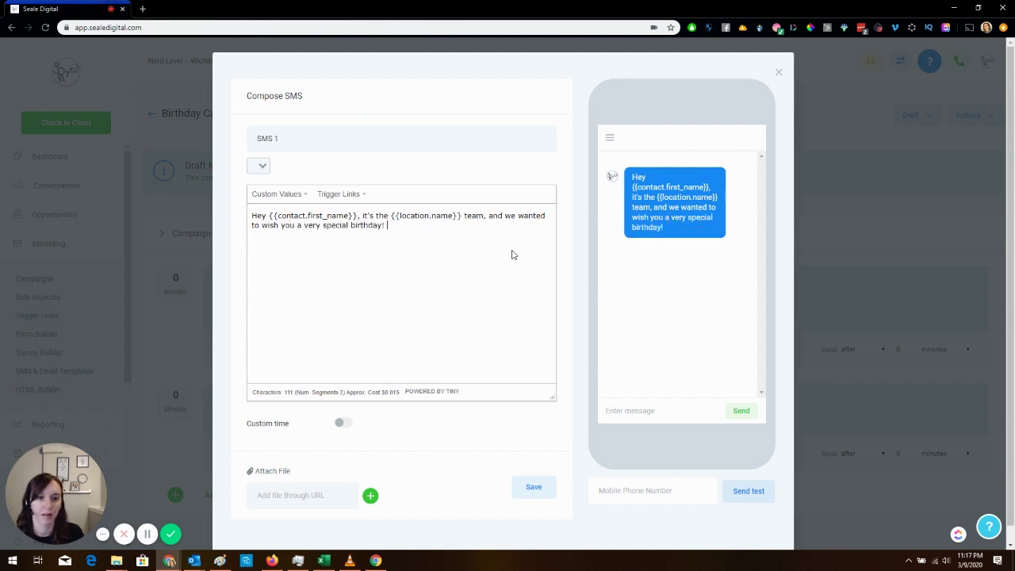
text(To make it e)
text(ven better, we se)
text(nt a 10%)
text( off you)
text(voucher )
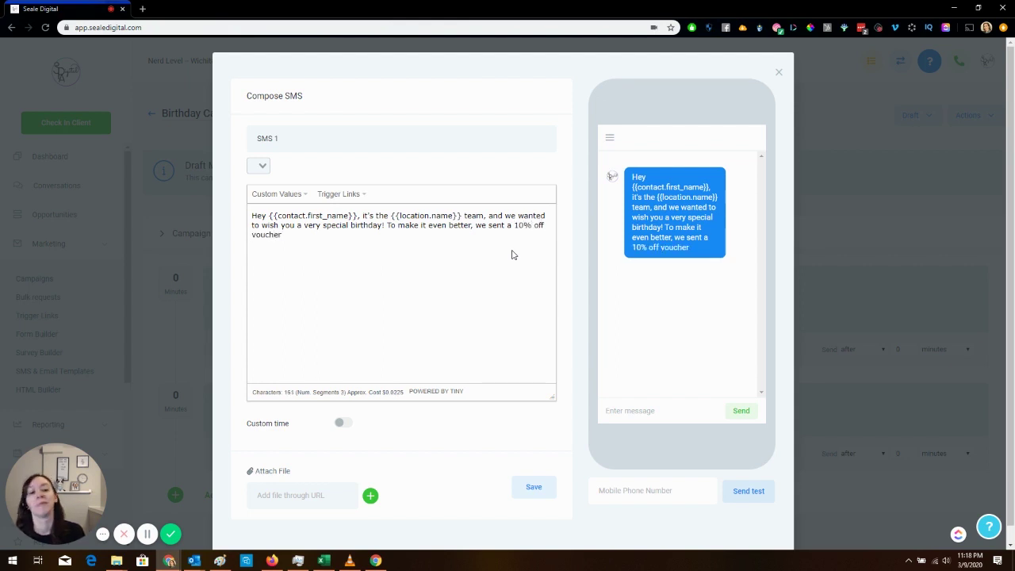
text(to your email :-))
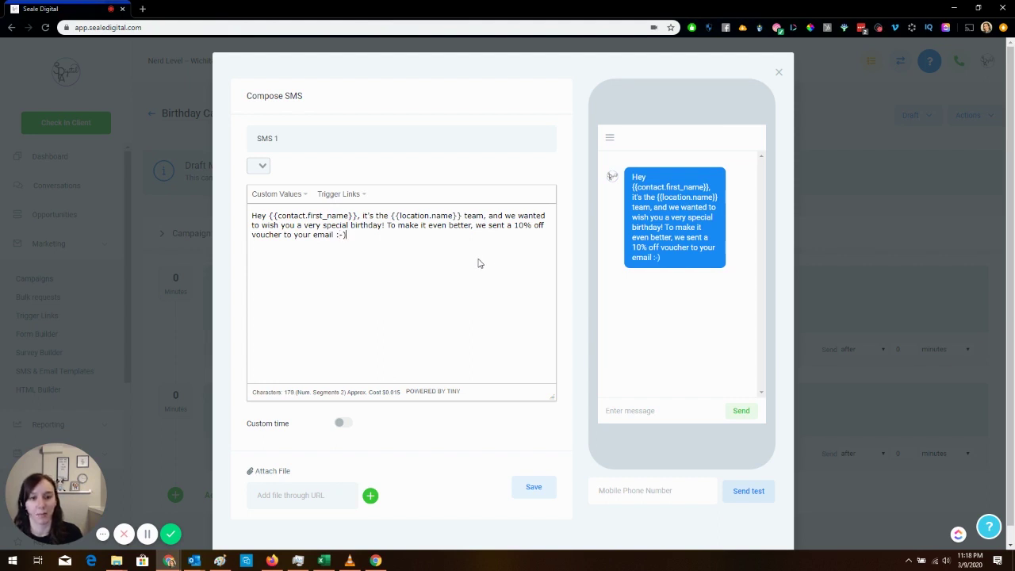
Step: Paste a balloon emoji after 'birthday!', put the voucher sentence on its own line, and save the SMS
click(387, 225)
text(🎈)
key(Return)
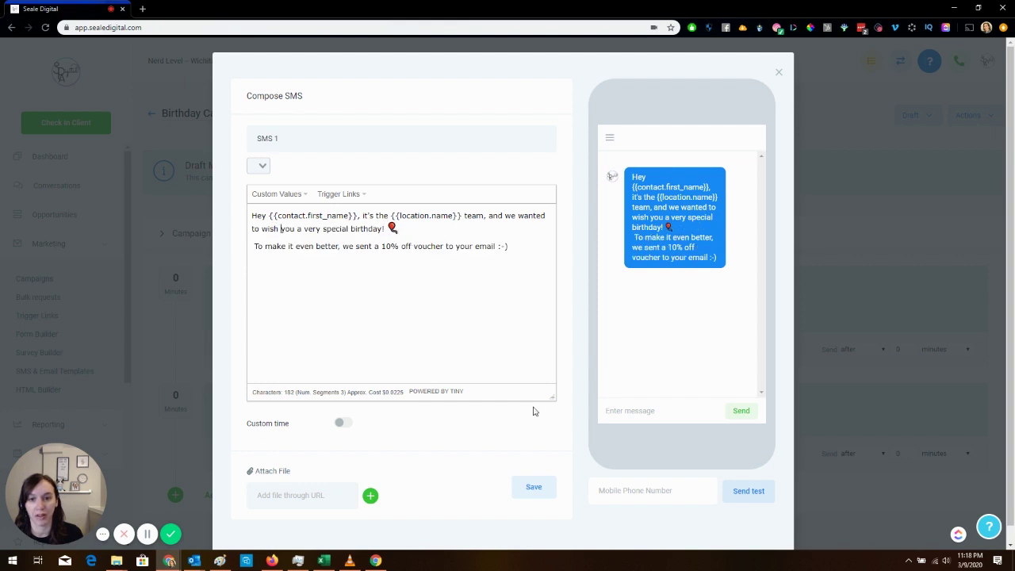
click(534, 487)
Step: Change SMS 1's send delay from 0 to 31 minutes
scroll(555, 253, down, 1)
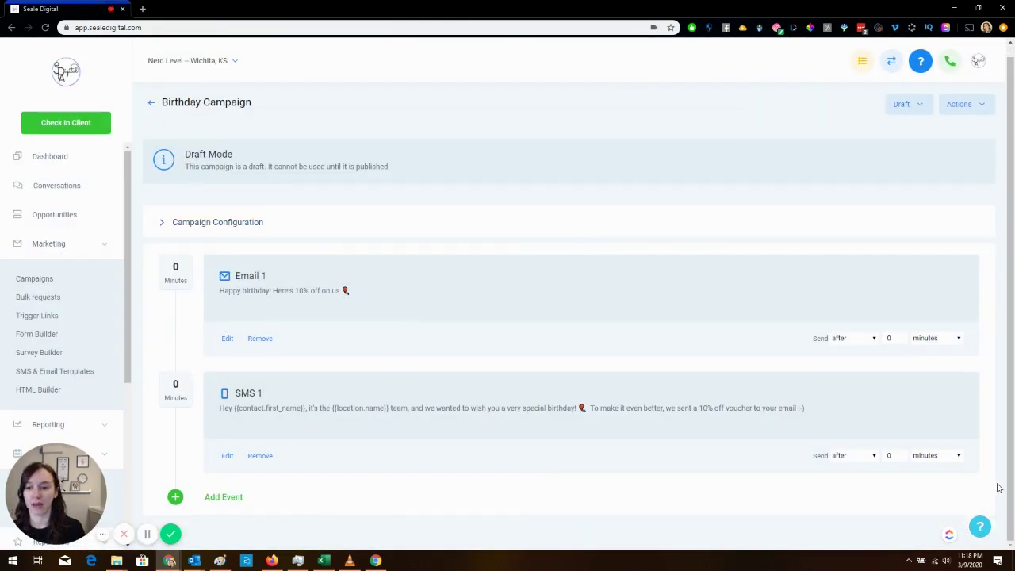
click(892, 459)
key(BackSpace)
text(31)
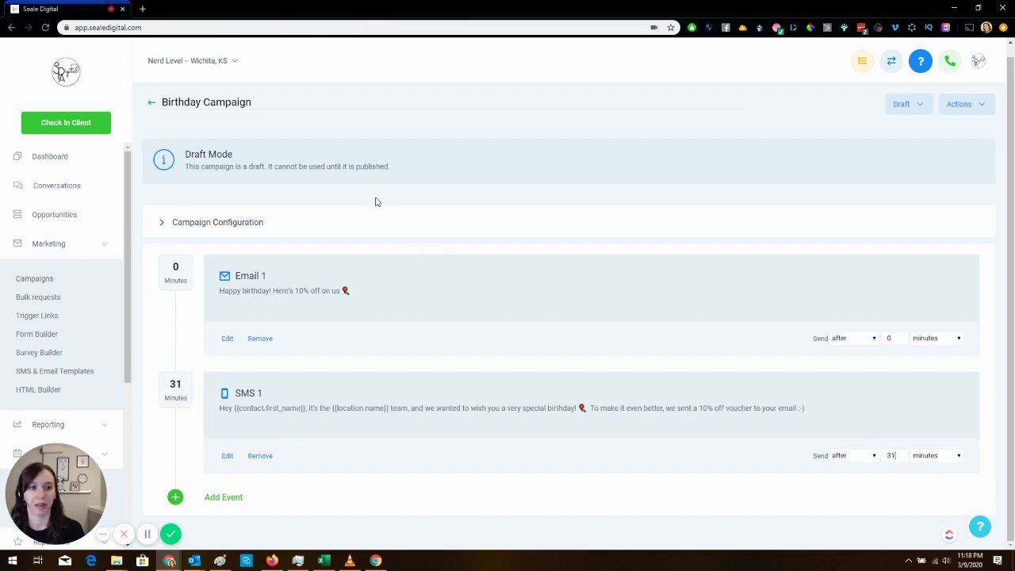
Step: Turn off Stop on response in Campaign Configuration and save the campaign
click(261, 223)
scroll(372, 276, down, 2)
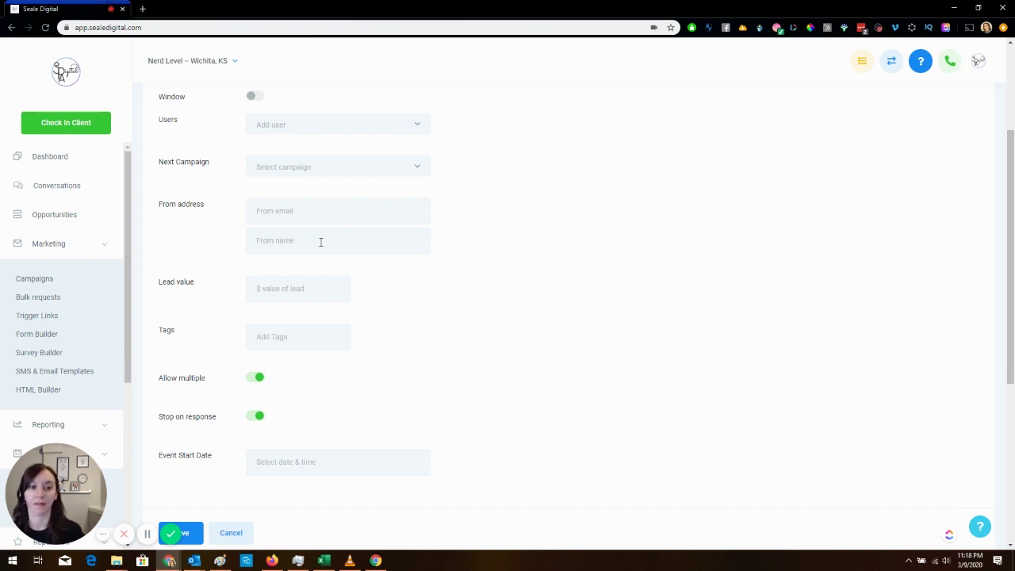
scroll(319, 243, down, 2)
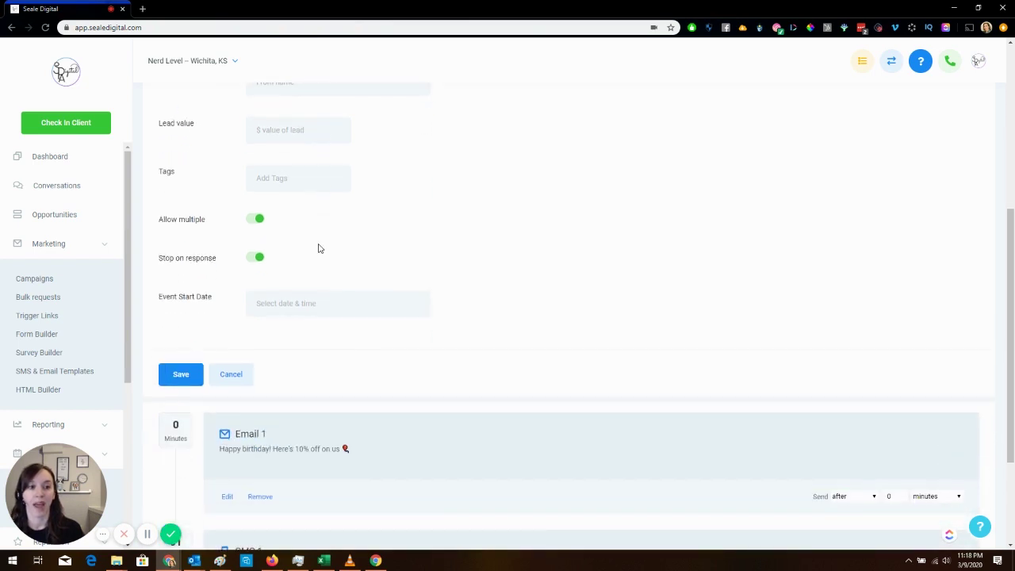
click(257, 259)
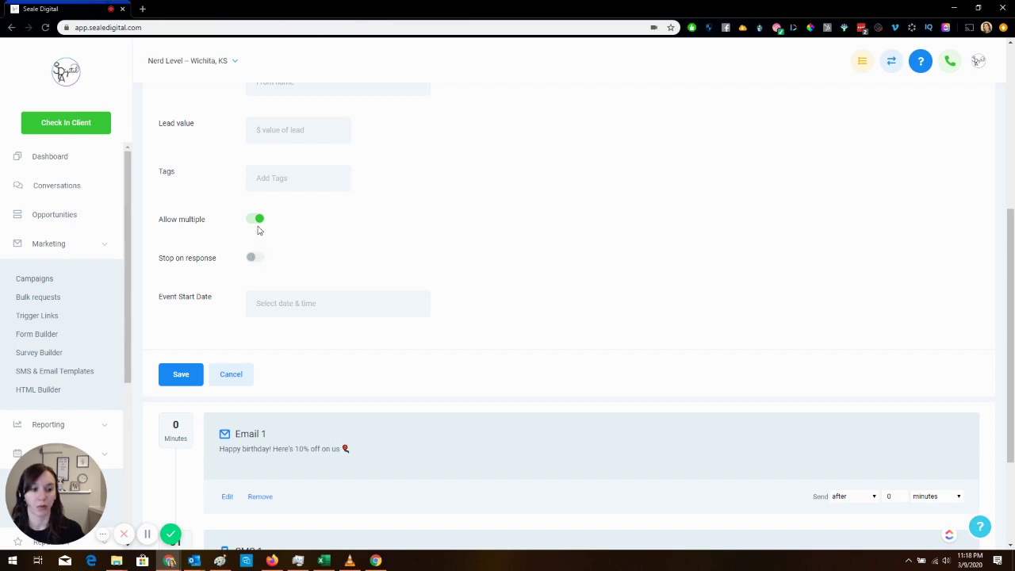
click(181, 376)
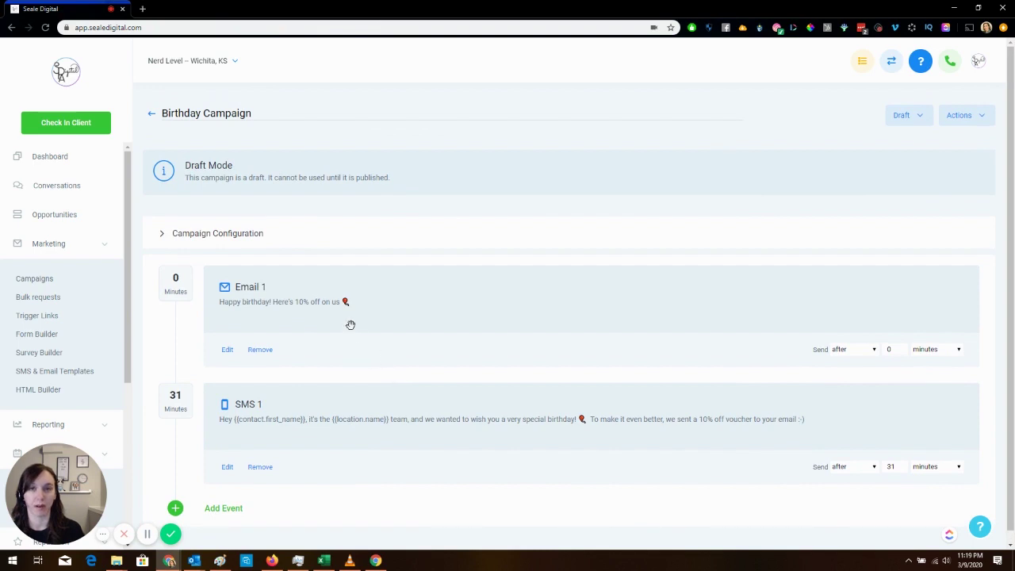
click(922, 119)
Step: Publish the Birthday Campaign
click(916, 139)
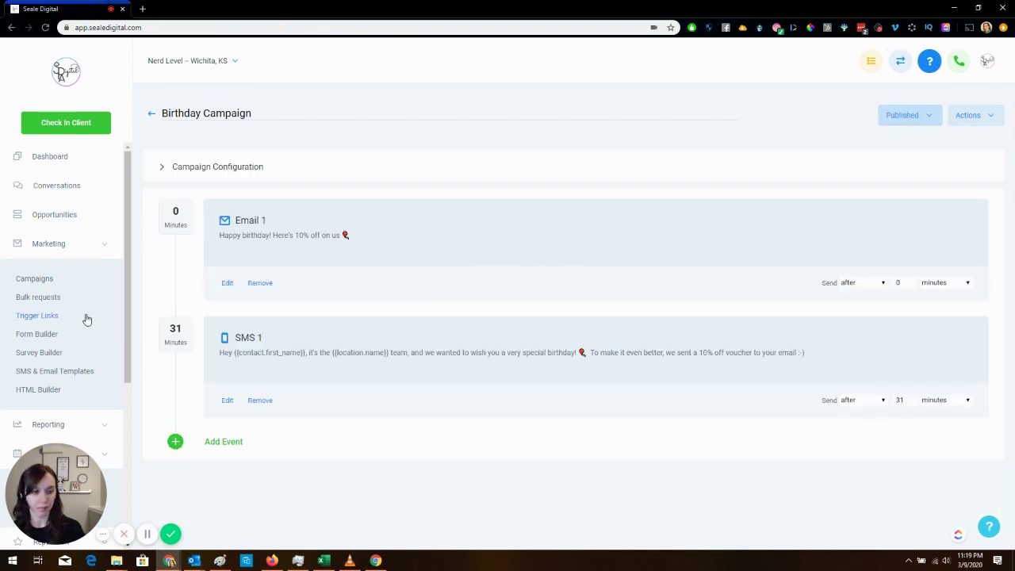
scroll(87, 319, down, 4)
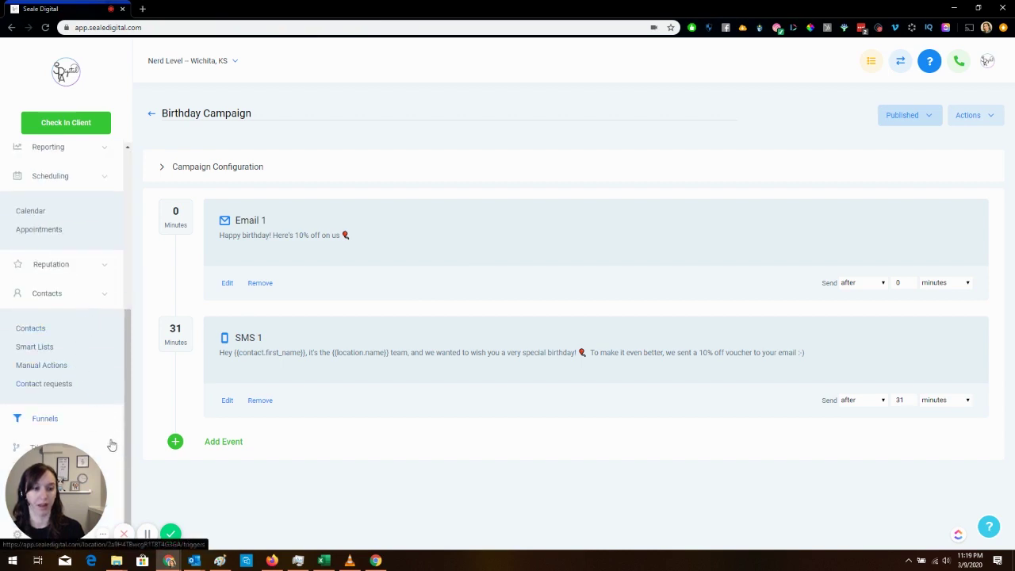
click(113, 449)
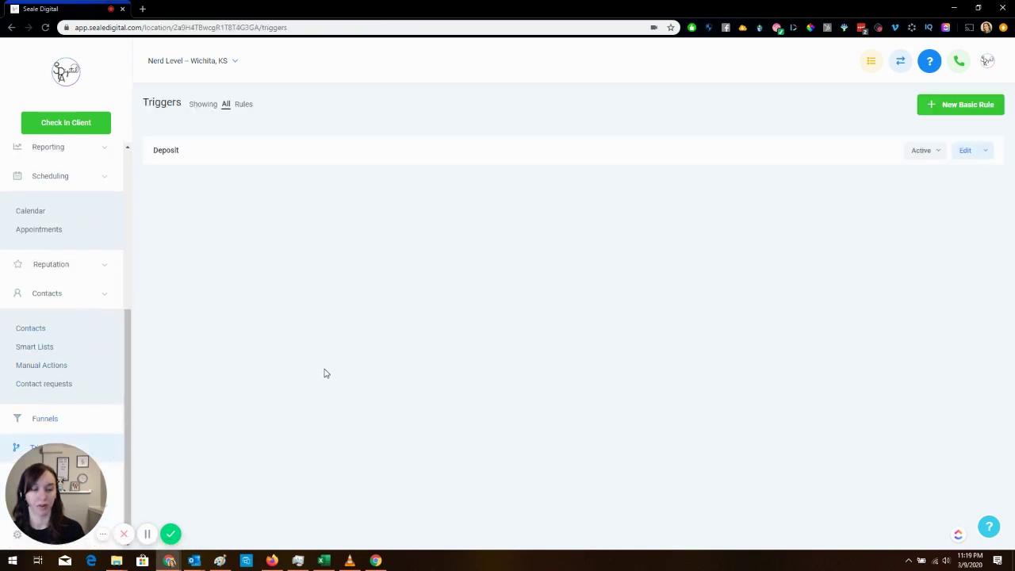
Step: Create a basic rule named 'Birthday Trigger' that fires on Birthday Reminder, adding a filter row
click(955, 105)
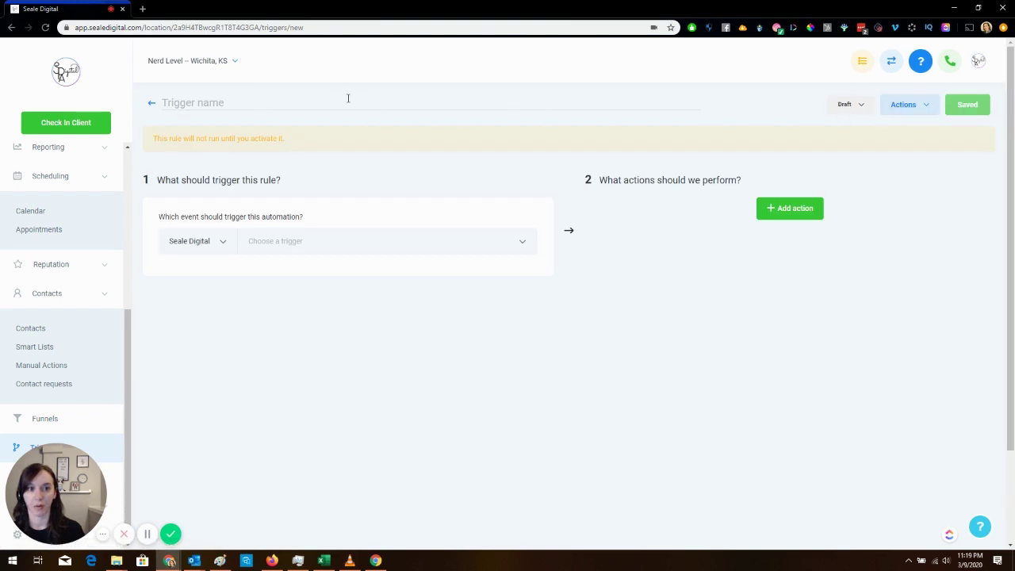
text(Birthday Trigger)
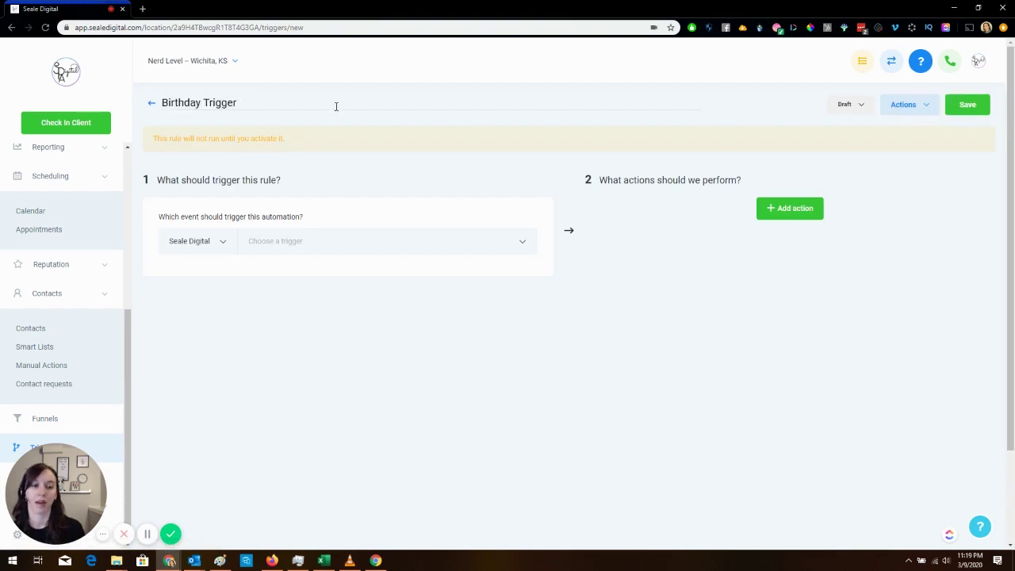
click(323, 243)
scroll(356, 317, down, 5)
scroll(356, 315, down, 1)
click(292, 332)
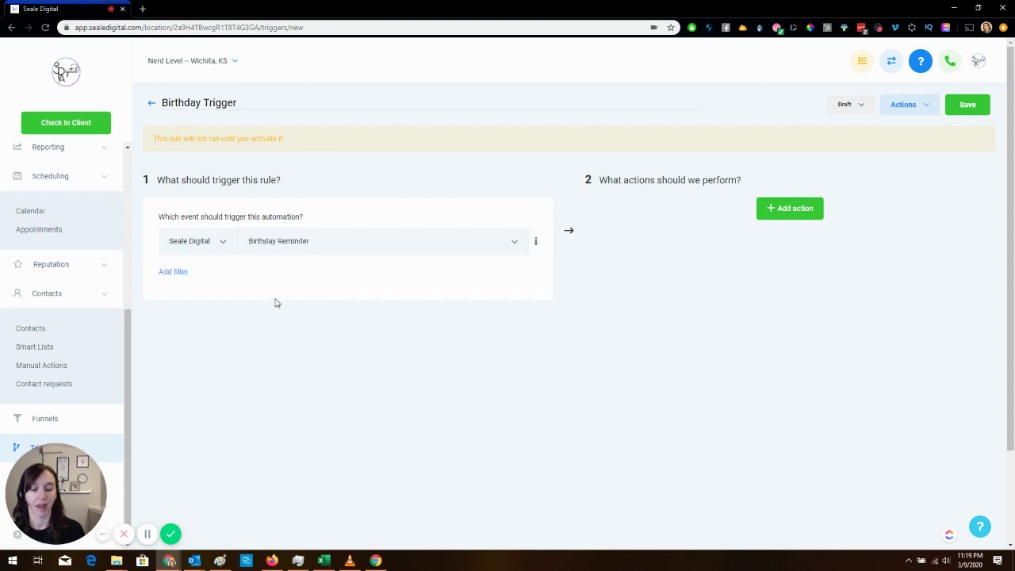
click(174, 272)
click(280, 295)
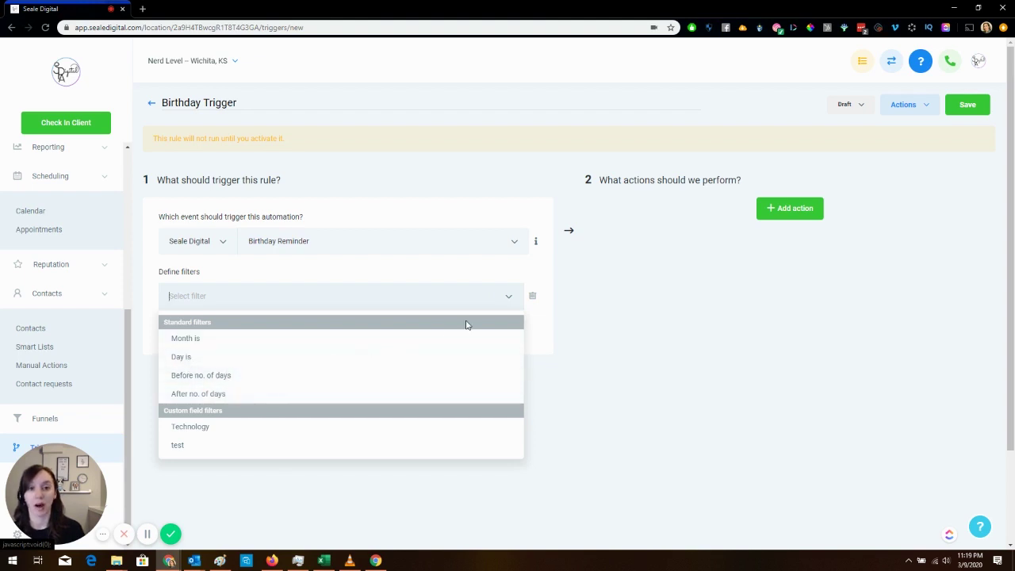
Step: Remove the empty filter and add an Add To Campaign action targeting Birthday Campaign
click(534, 295)
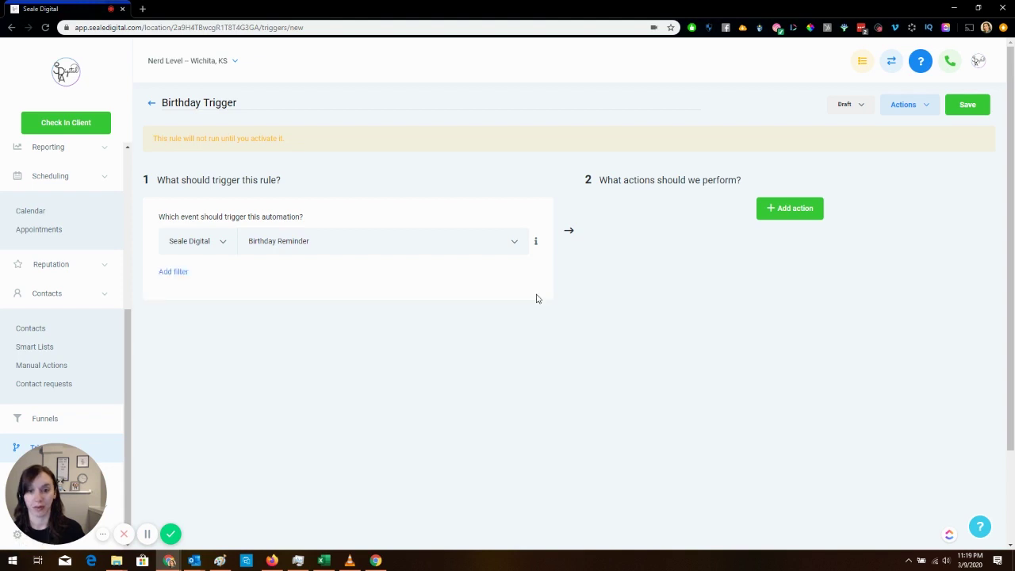
click(805, 209)
click(771, 240)
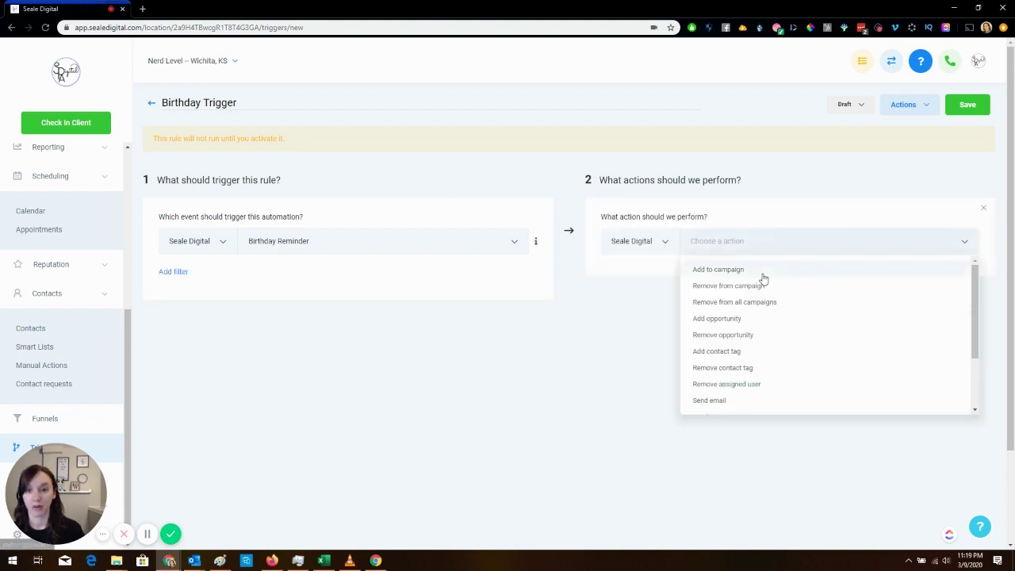
click(762, 269)
click(750, 277)
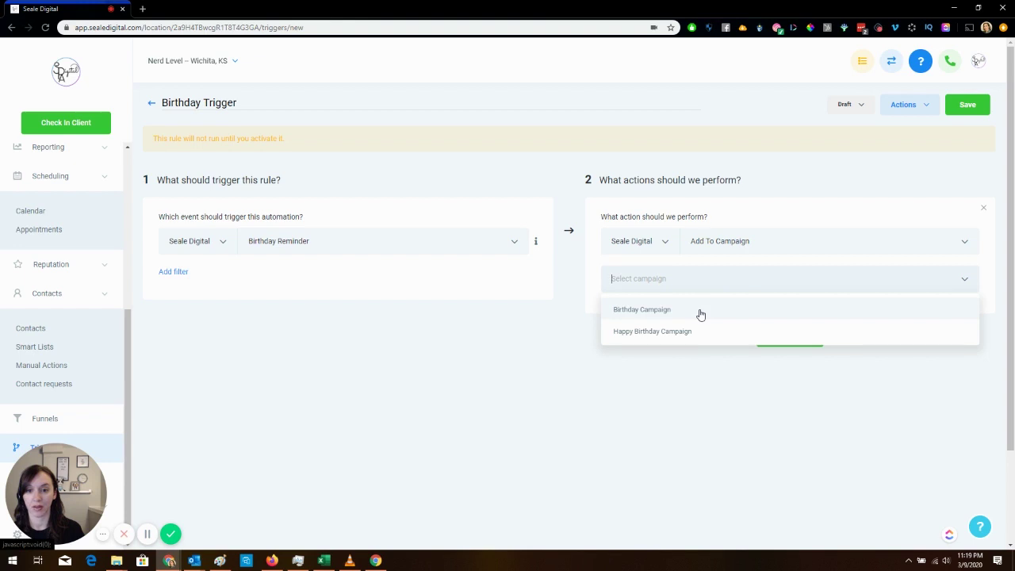
click(700, 311)
Step: Add a second action that tags contacts with birthday_promo_sent
click(794, 339)
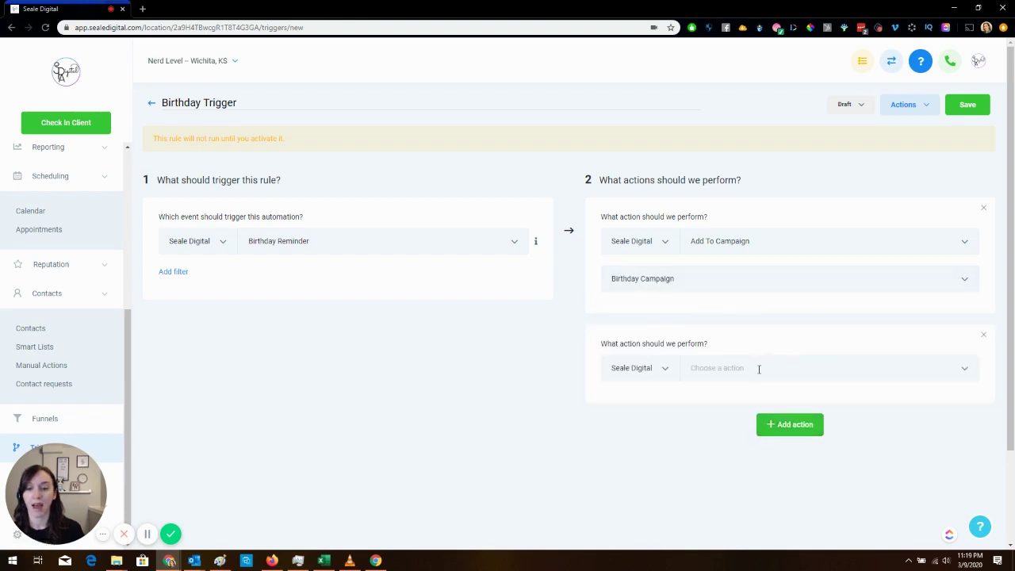
click(758, 370)
click(740, 478)
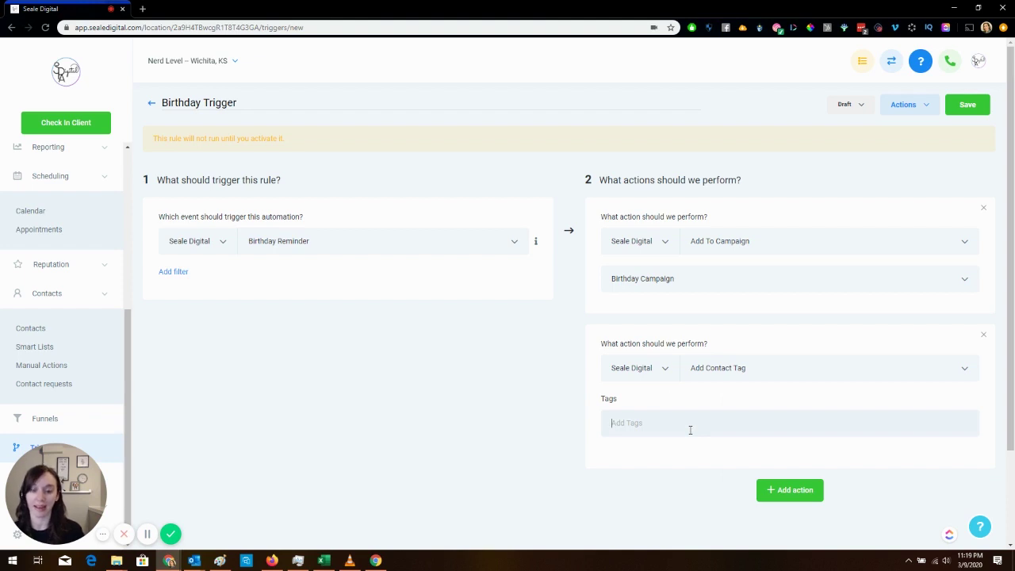
text(bir)
click(687, 448)
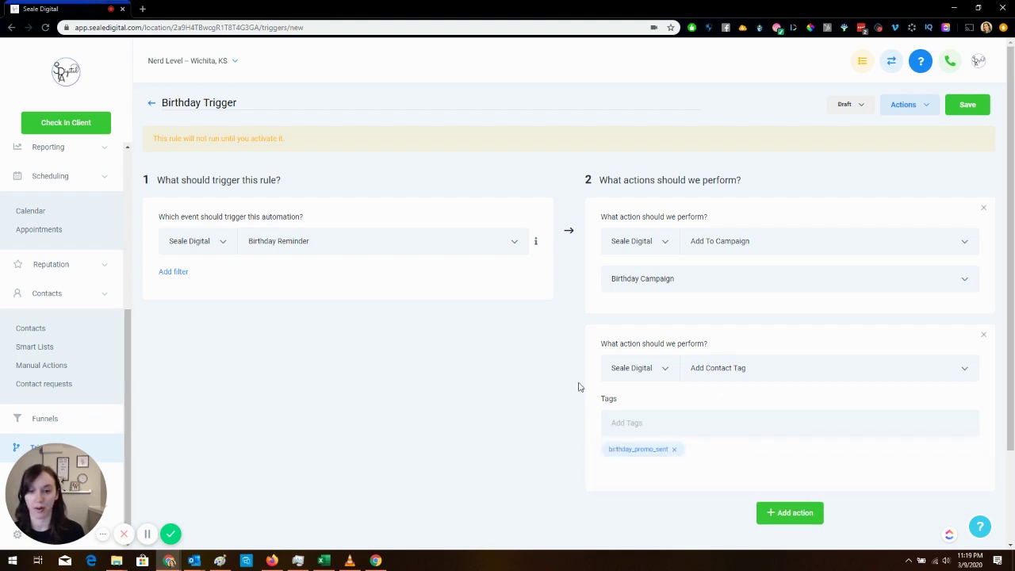
Step: Switch the rule from Draft to Active and save it
click(846, 104)
click(850, 127)
click(968, 104)
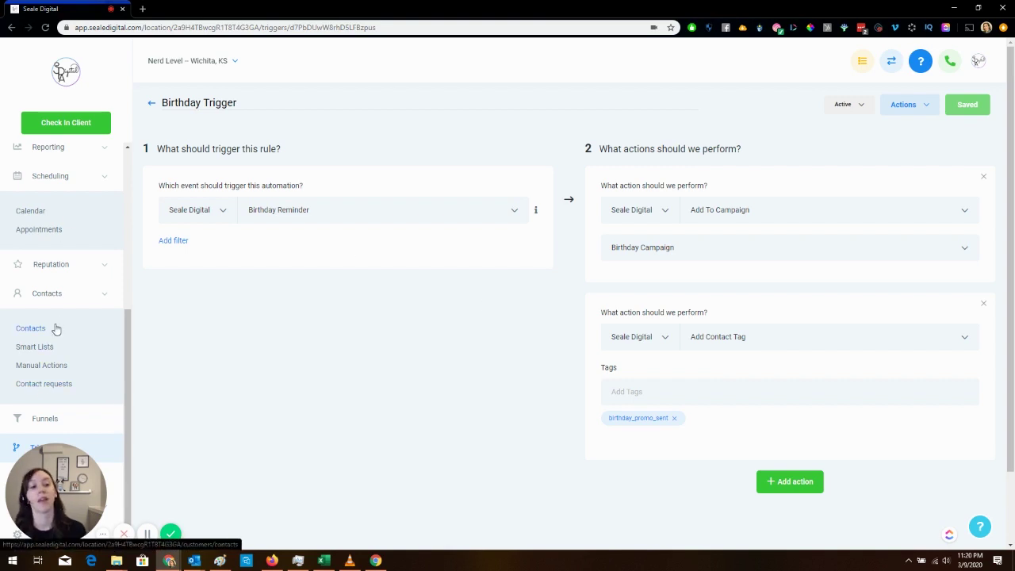
Step: Open the third unnamed contact and set its date of birth to 1/1/2010
click(30, 328)
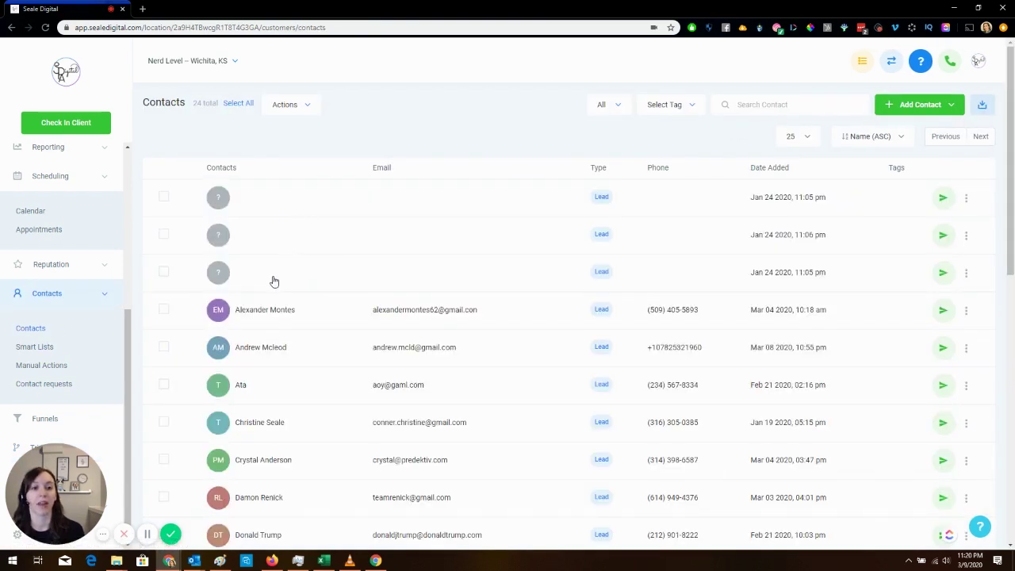
click(272, 280)
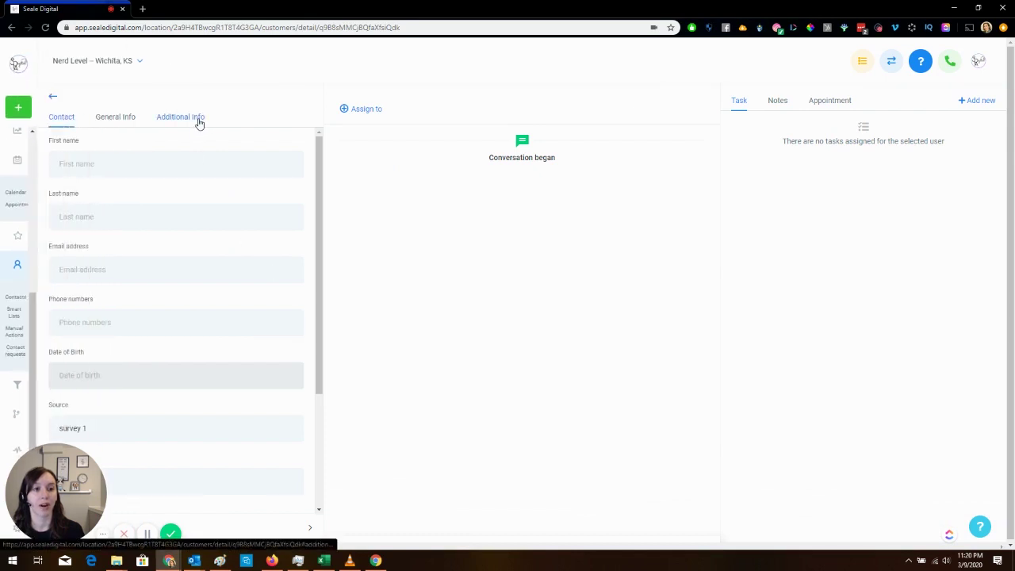
scroll(208, 229, down, 1)
scroll(209, 229, up, 1)
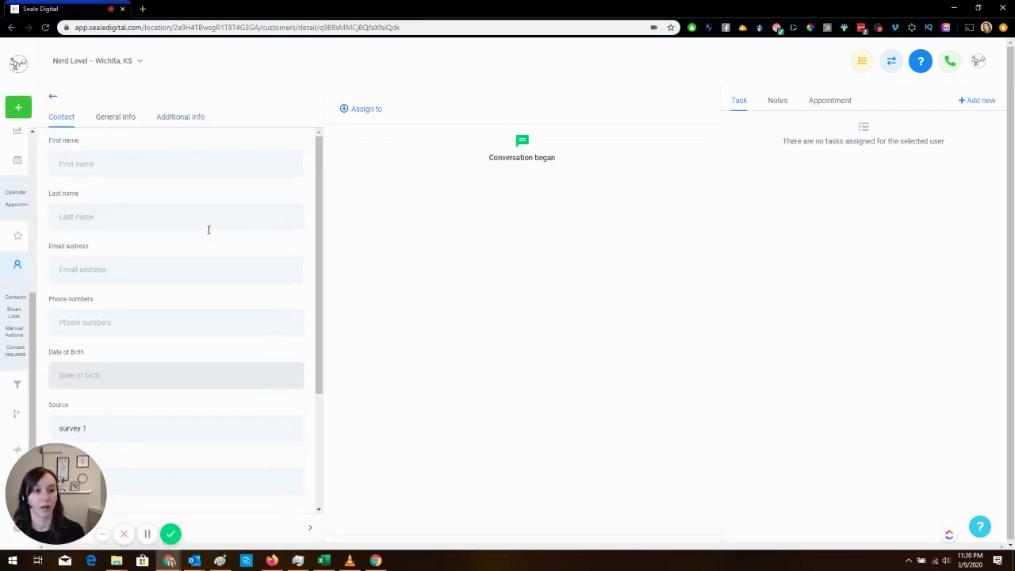
scroll(114, 163, down, 2)
click(94, 220)
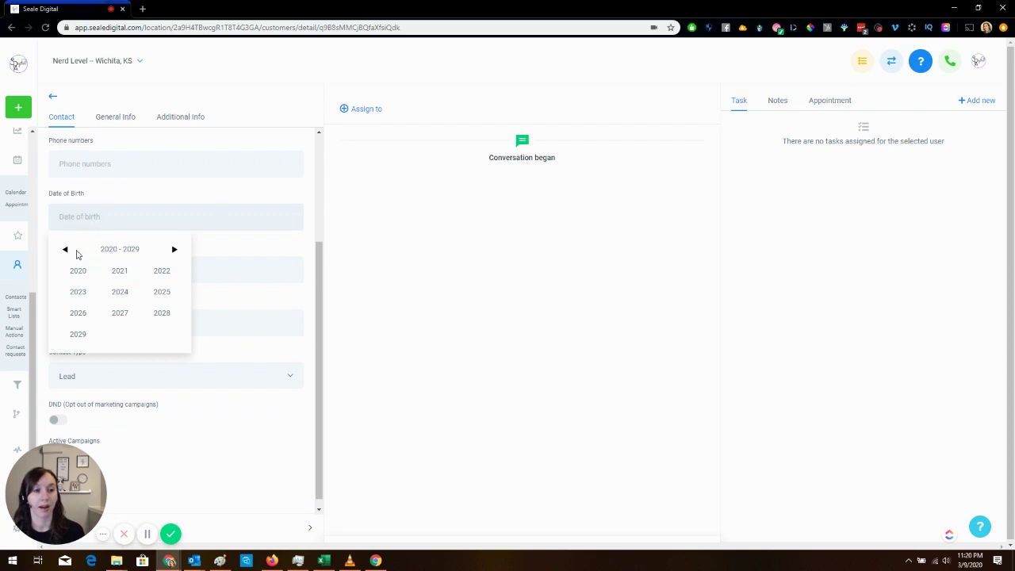
click(65, 249)
click(88, 273)
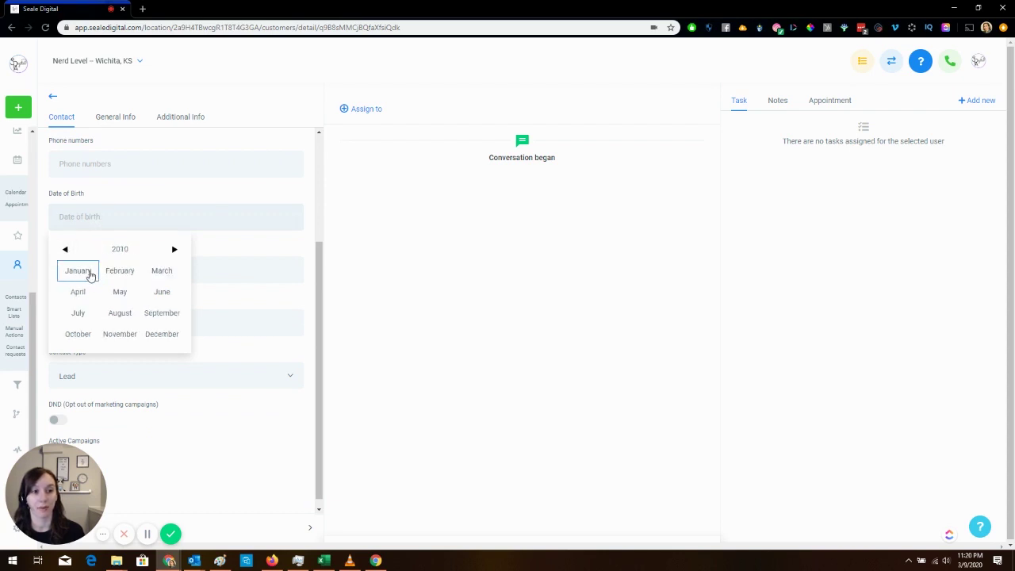
click(90, 274)
click(156, 292)
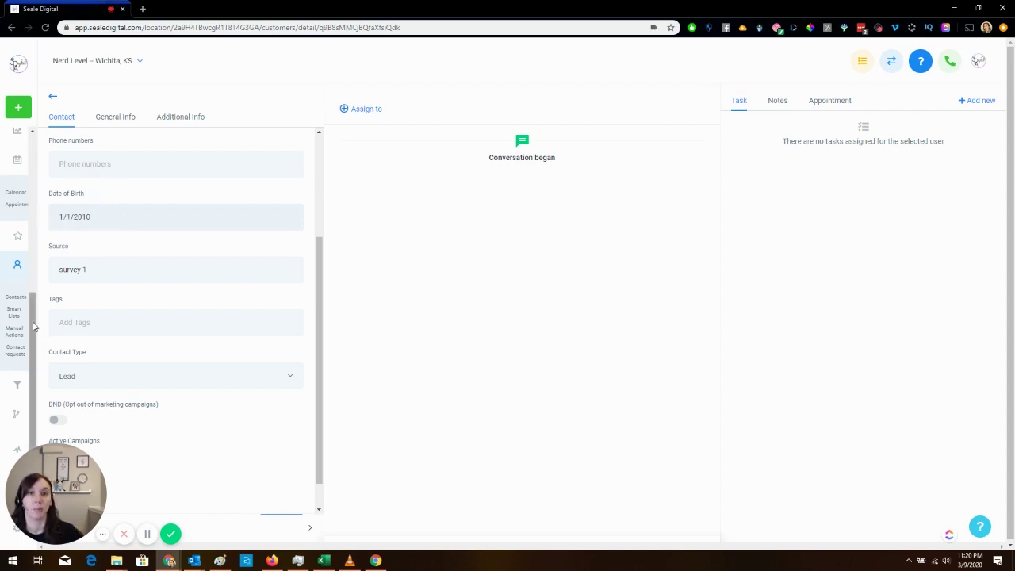
Step: Change the contact's date of birth to 2/2/2011, then to 3/3/2012
click(117, 222)
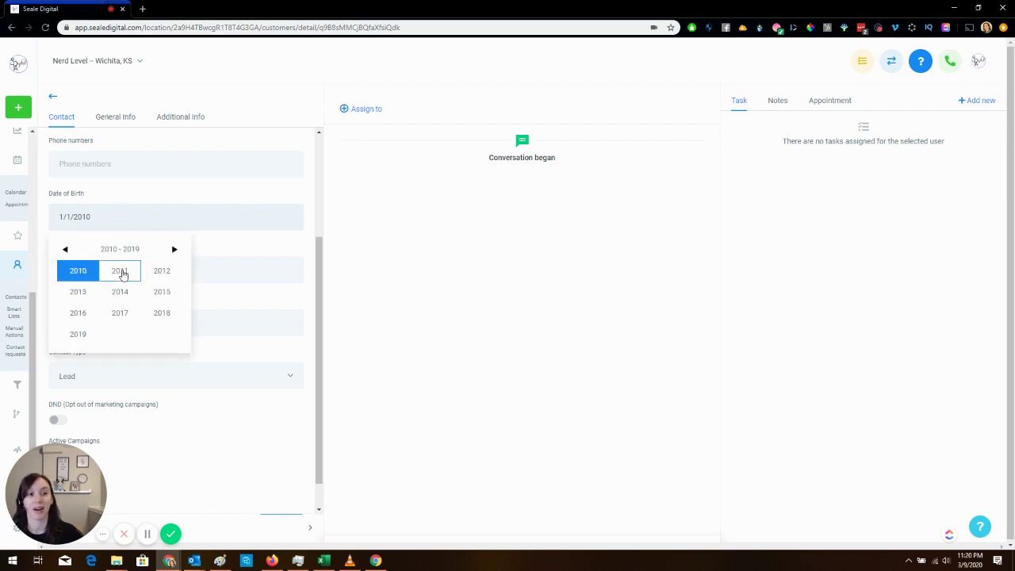
click(119, 271)
click(130, 273)
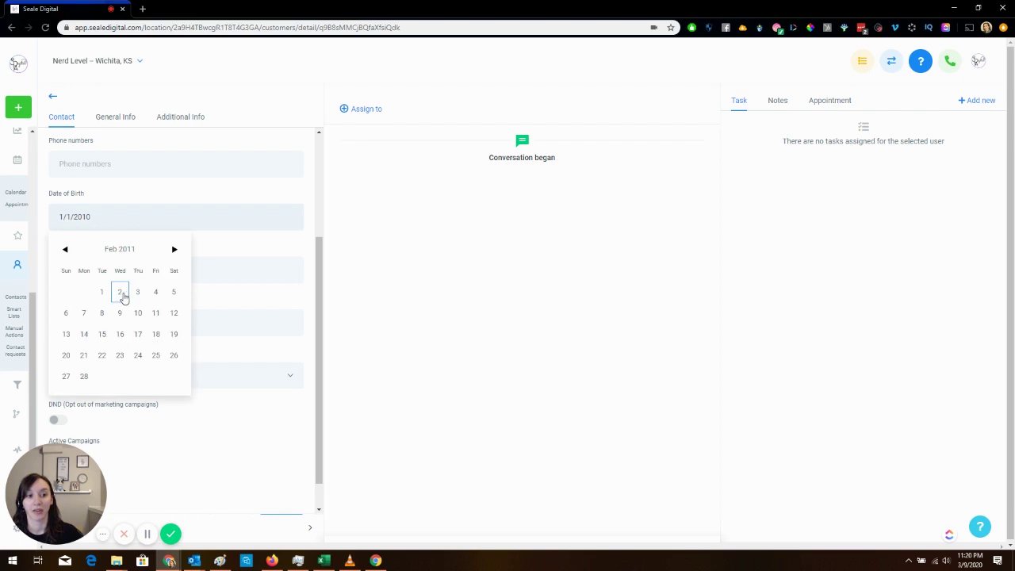
click(120, 292)
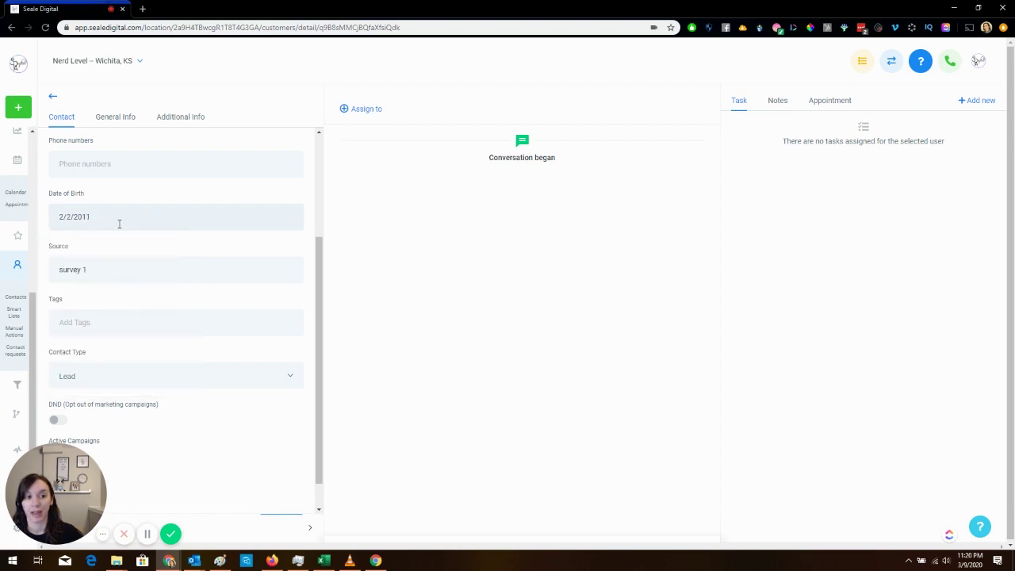
click(118, 223)
click(157, 274)
click(159, 276)
click(174, 292)
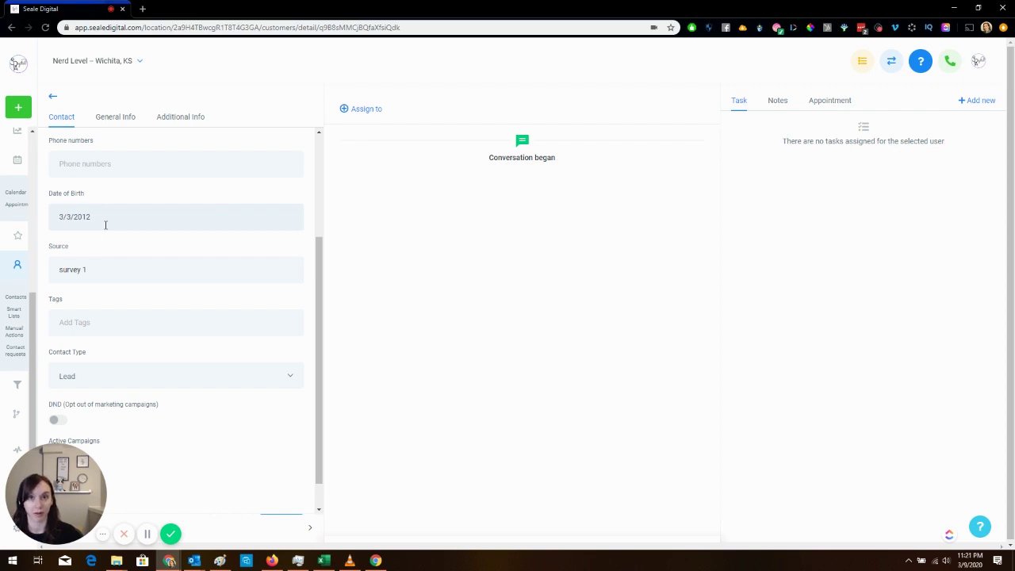
click(17, 413)
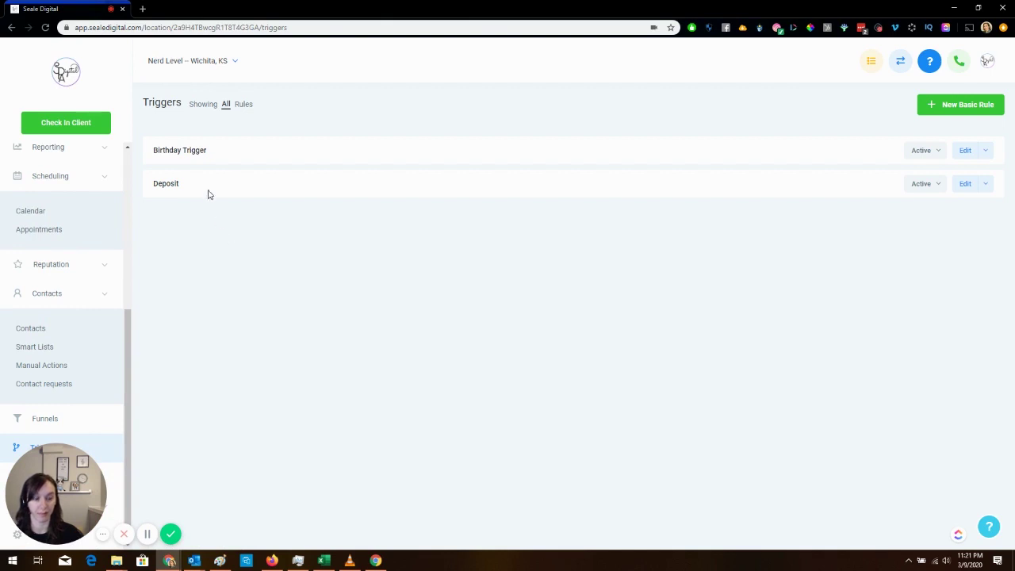
Step: Switch the Birthday Trigger's event to Custom Date Reminder
click(201, 153)
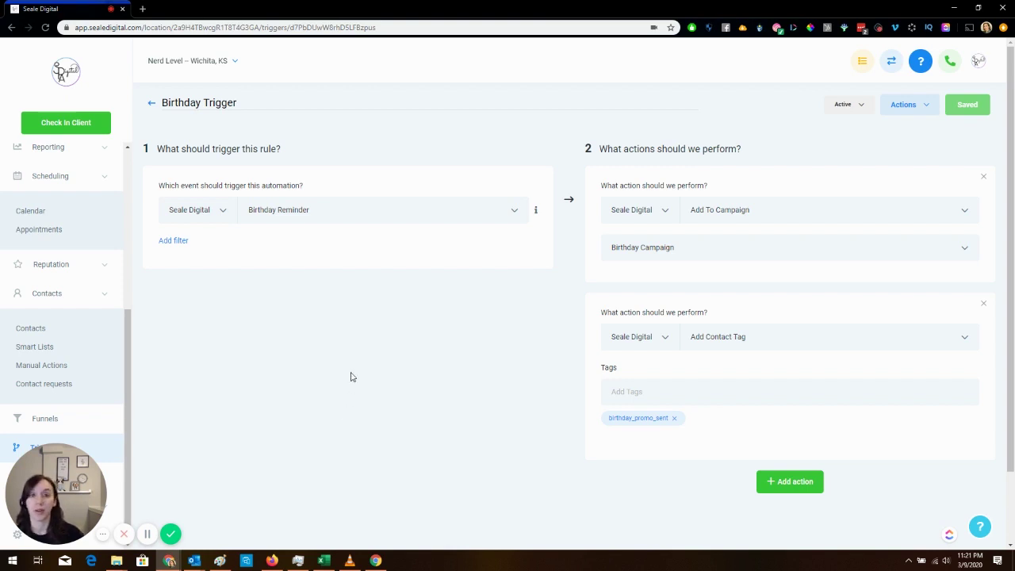
click(366, 210)
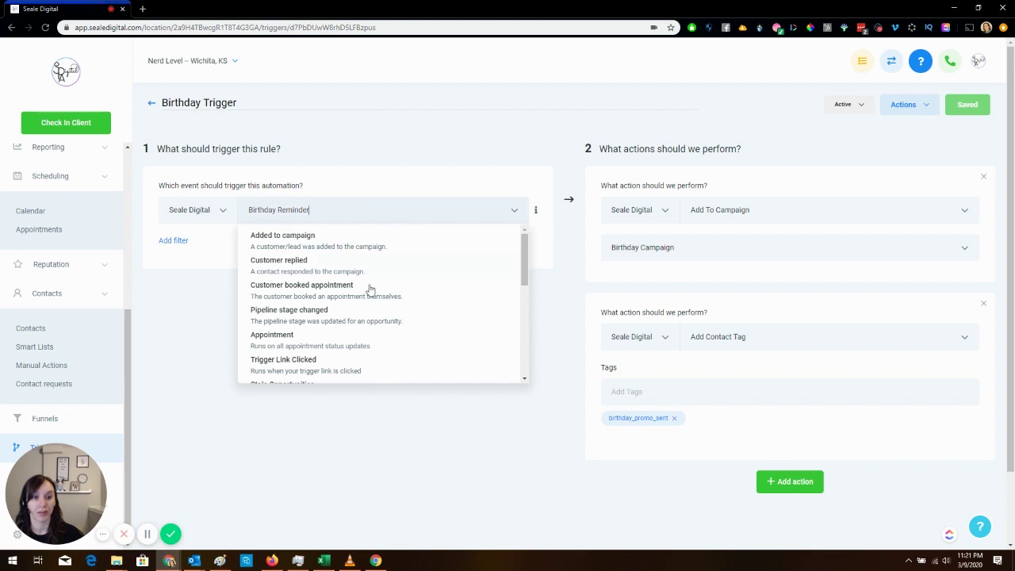
scroll(370, 295, down, 5)
scroll(356, 295, down, 2)
click(295, 276)
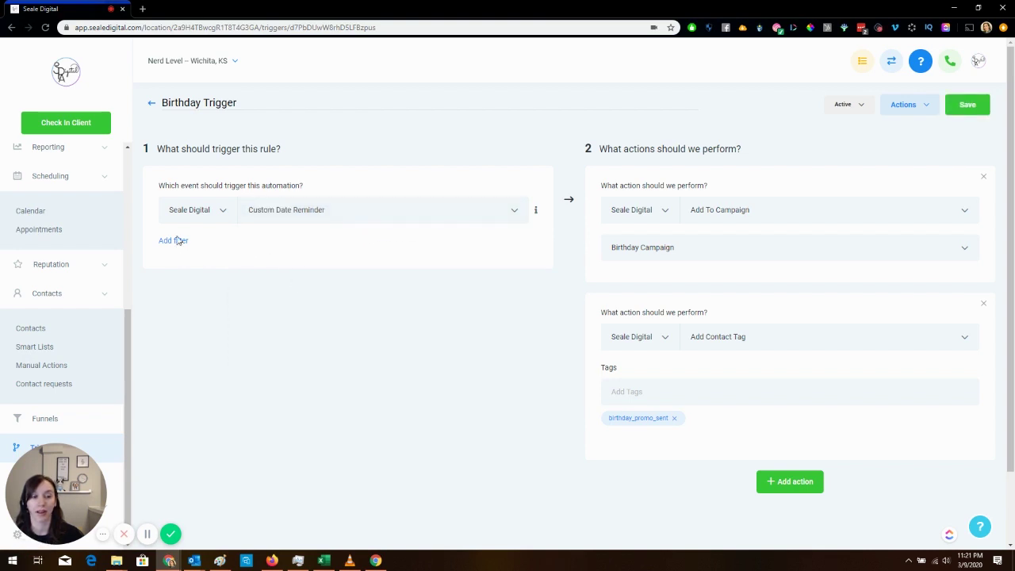
Step: Add a Before No. Of Days filter with the value 30
click(175, 240)
click(267, 264)
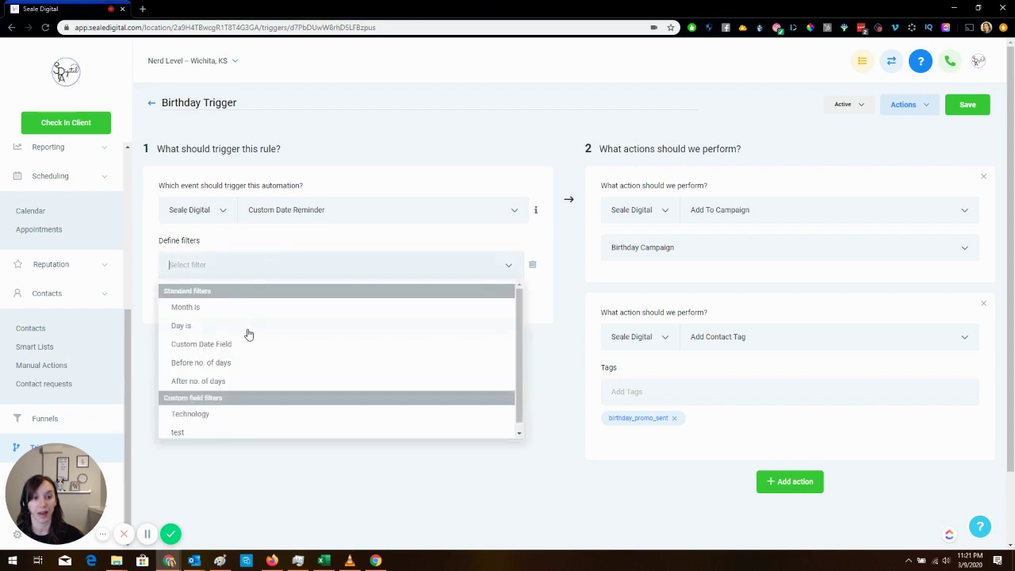
click(219, 364)
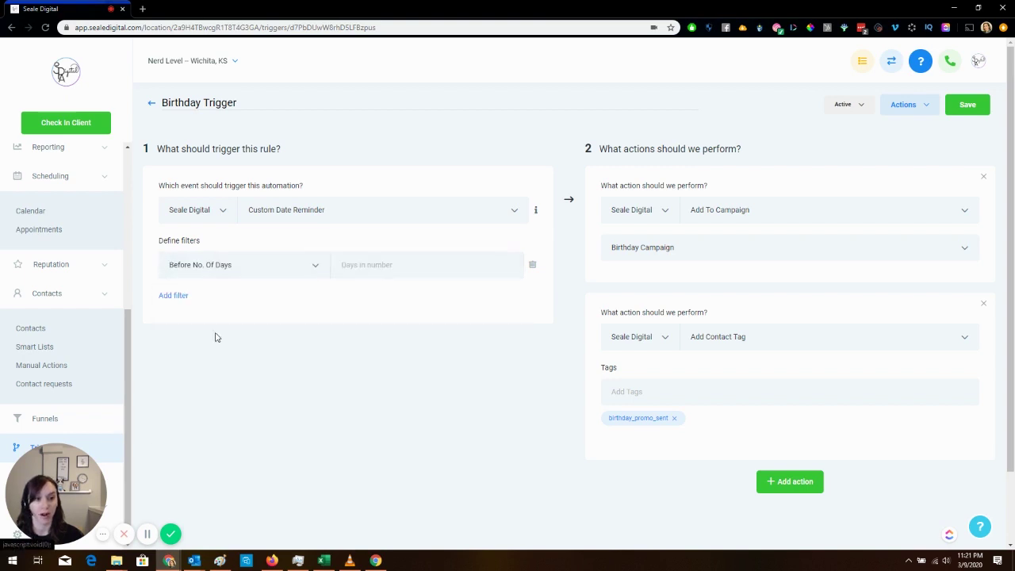
text(30)
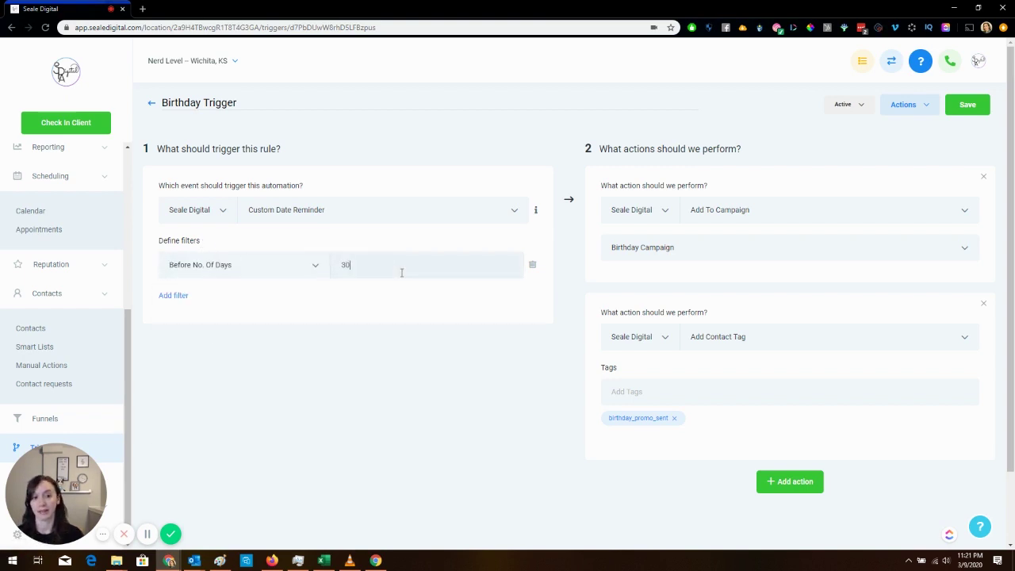